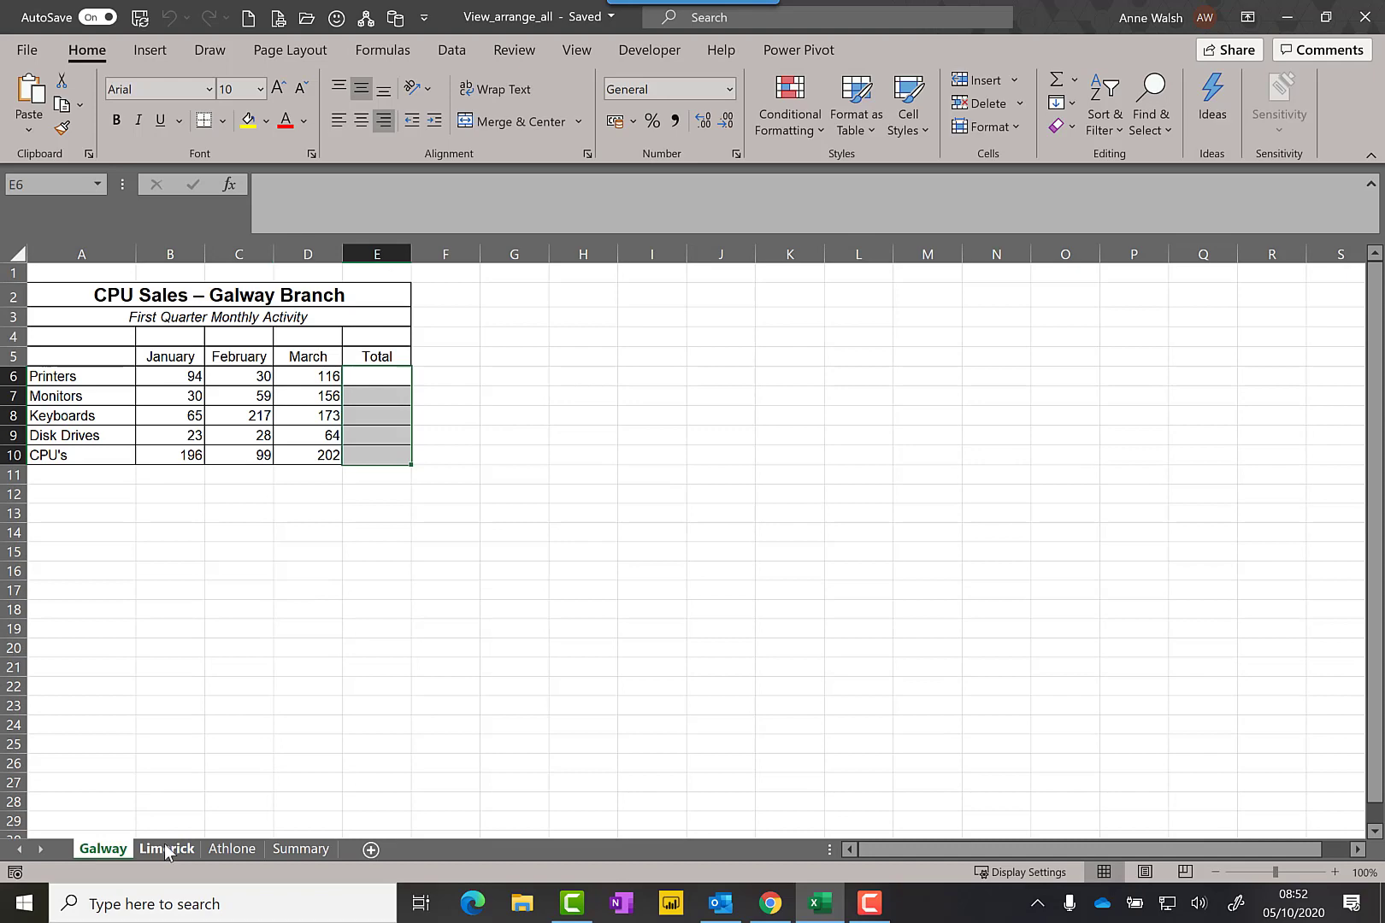
Look through the Limerick, Athlone and Summary sheets, ending on the Galway Printers cell B6 of the Summary.
click(162, 850)
click(256, 851)
click(301, 848)
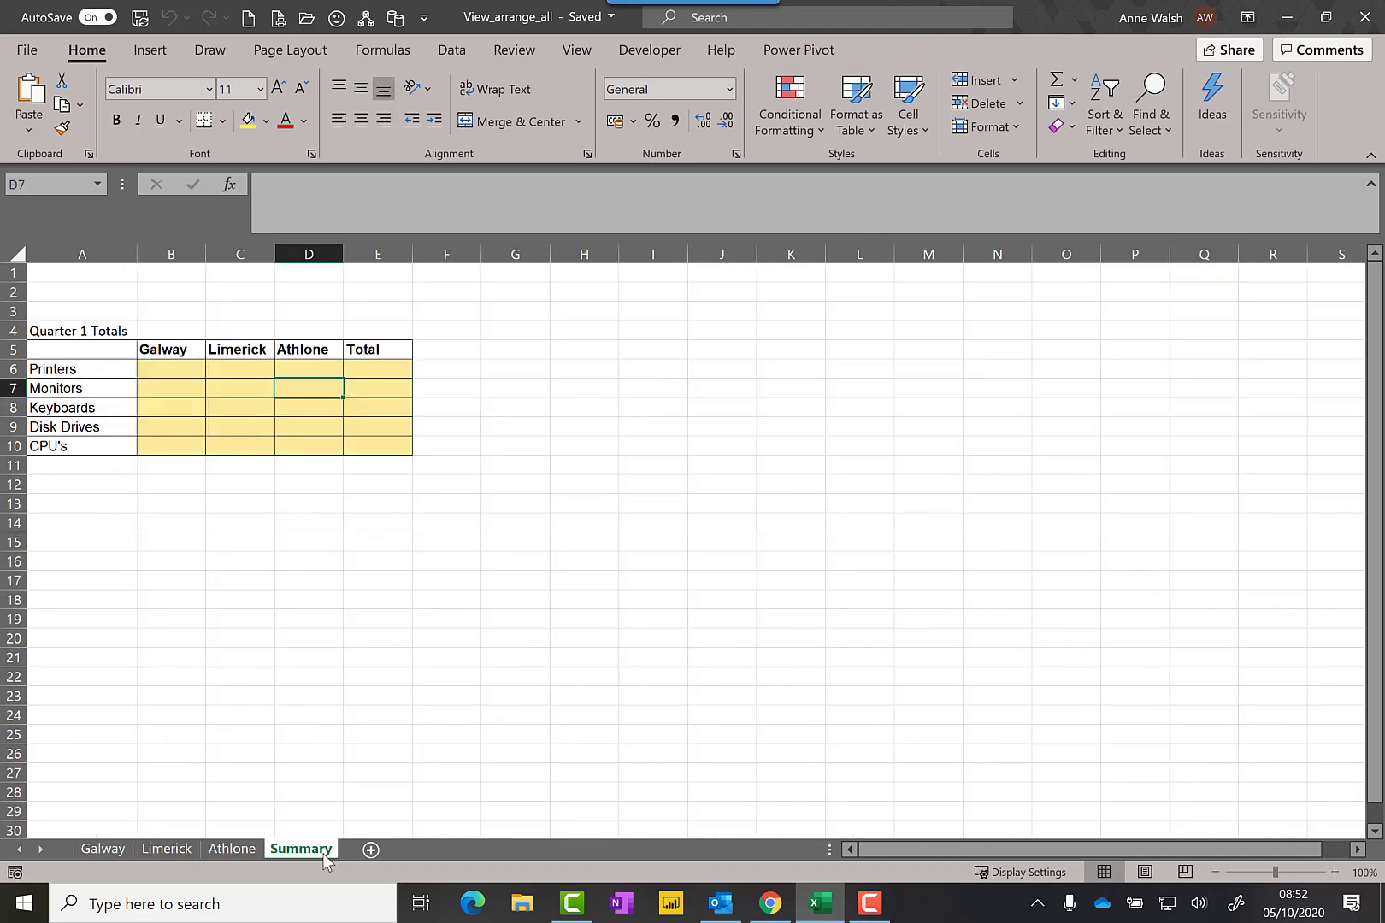
click(173, 372)
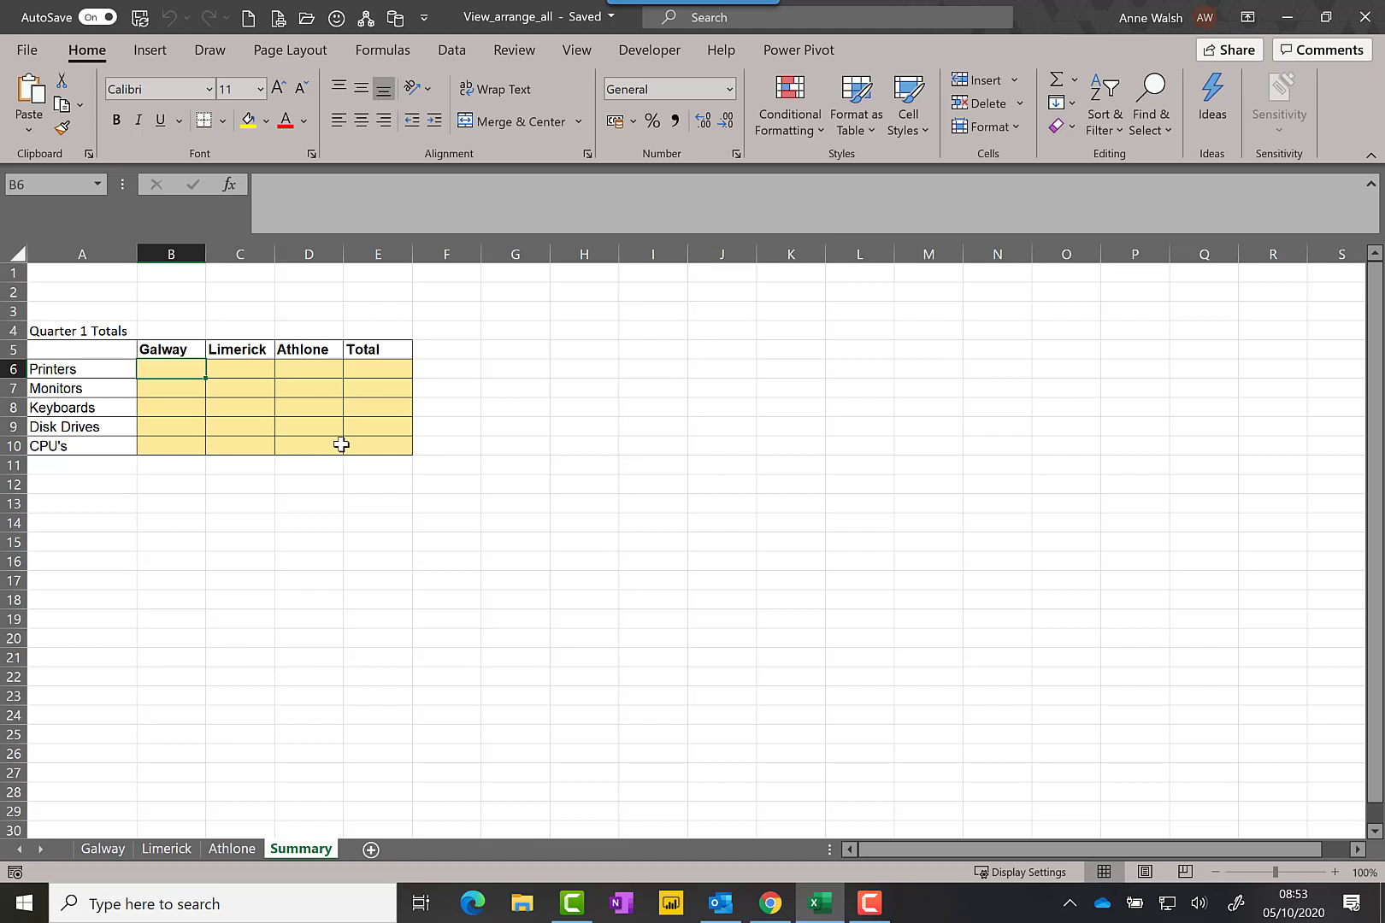
Open three additional windows of the View_arrange_all workbook.
click(584, 51)
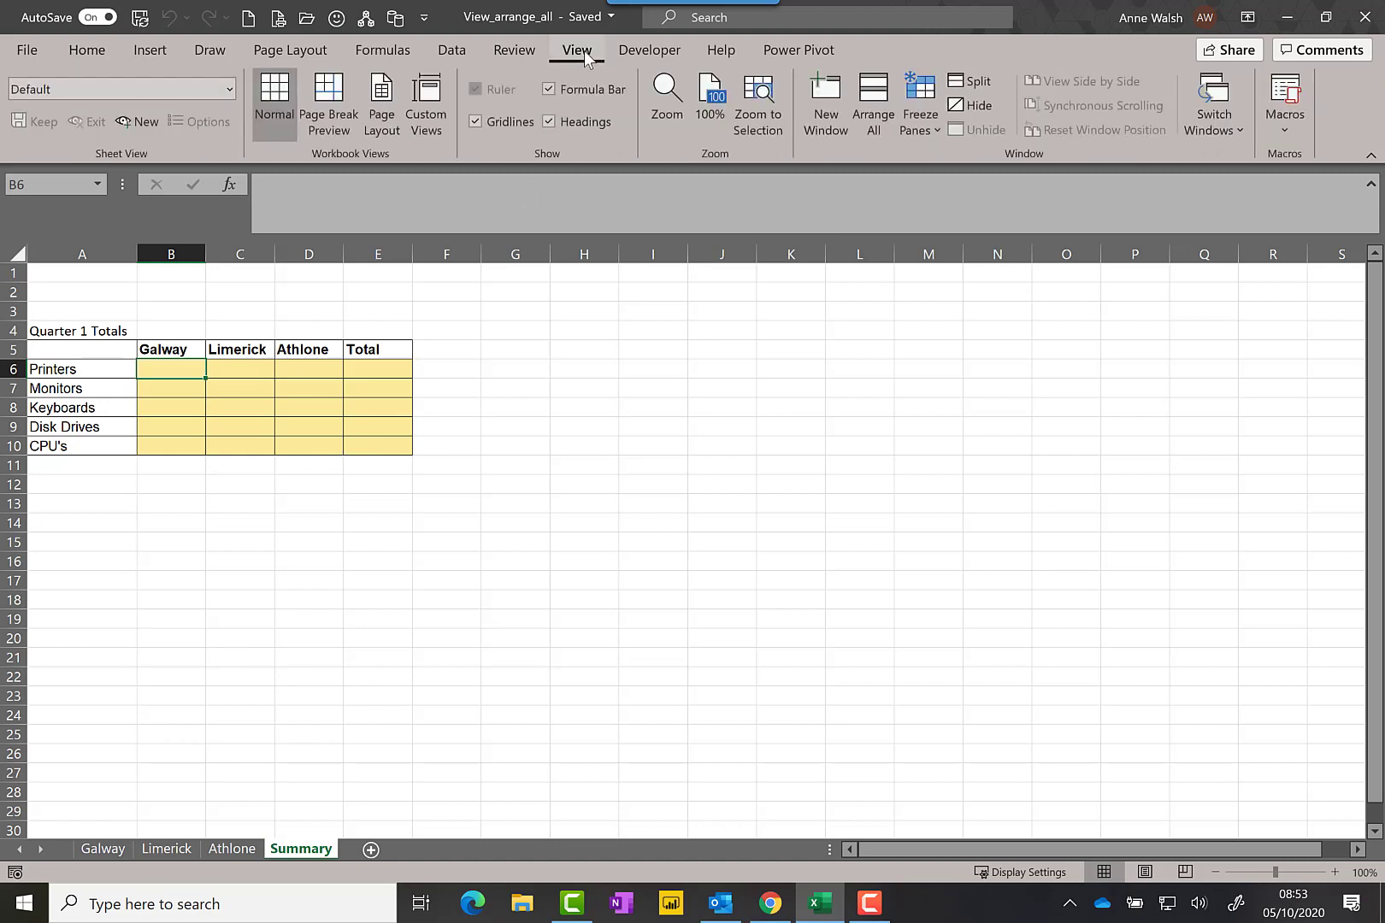
click(821, 115)
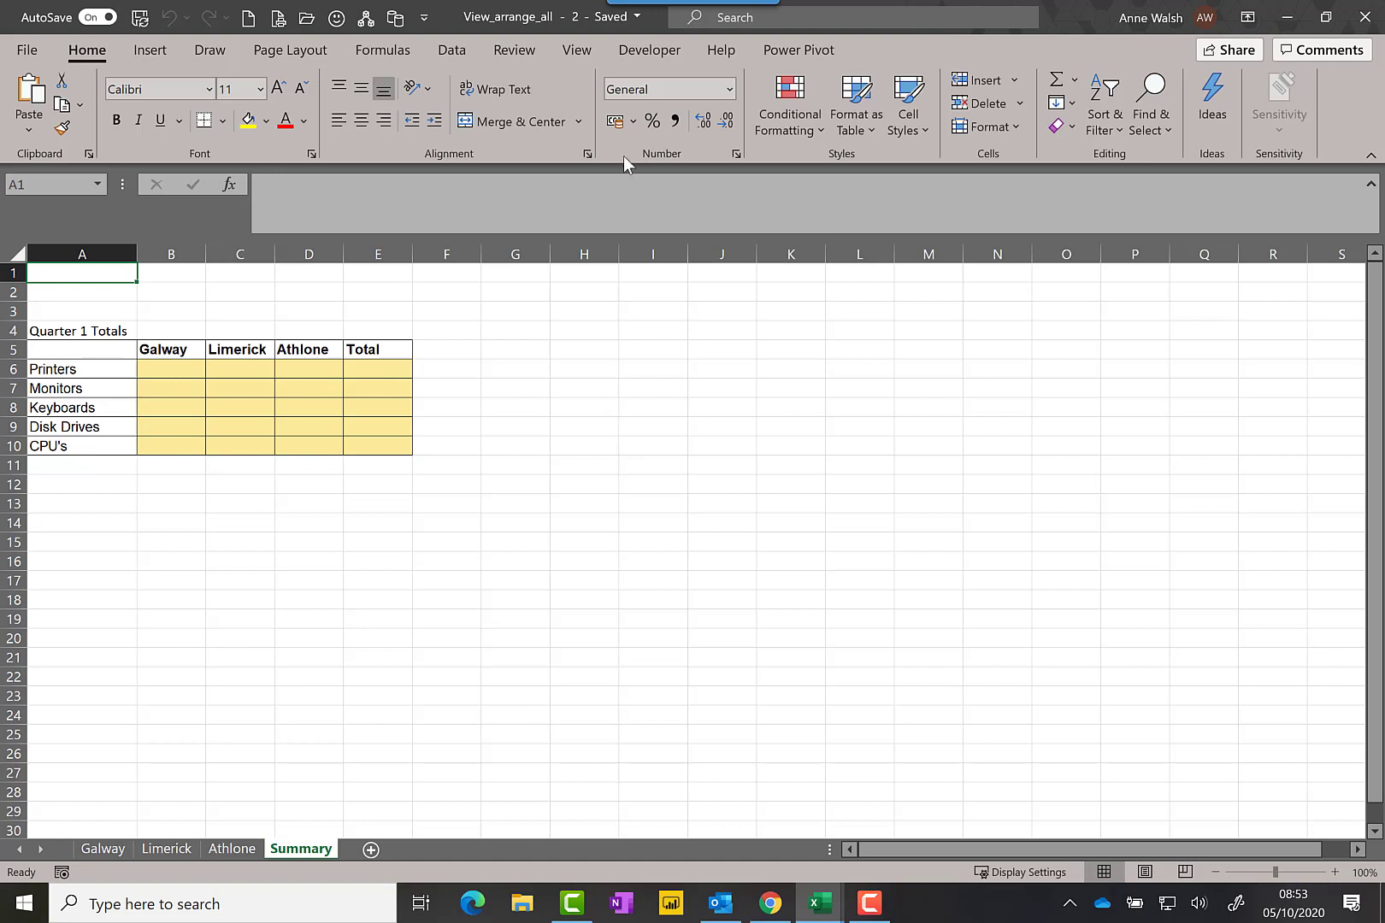
click(584, 54)
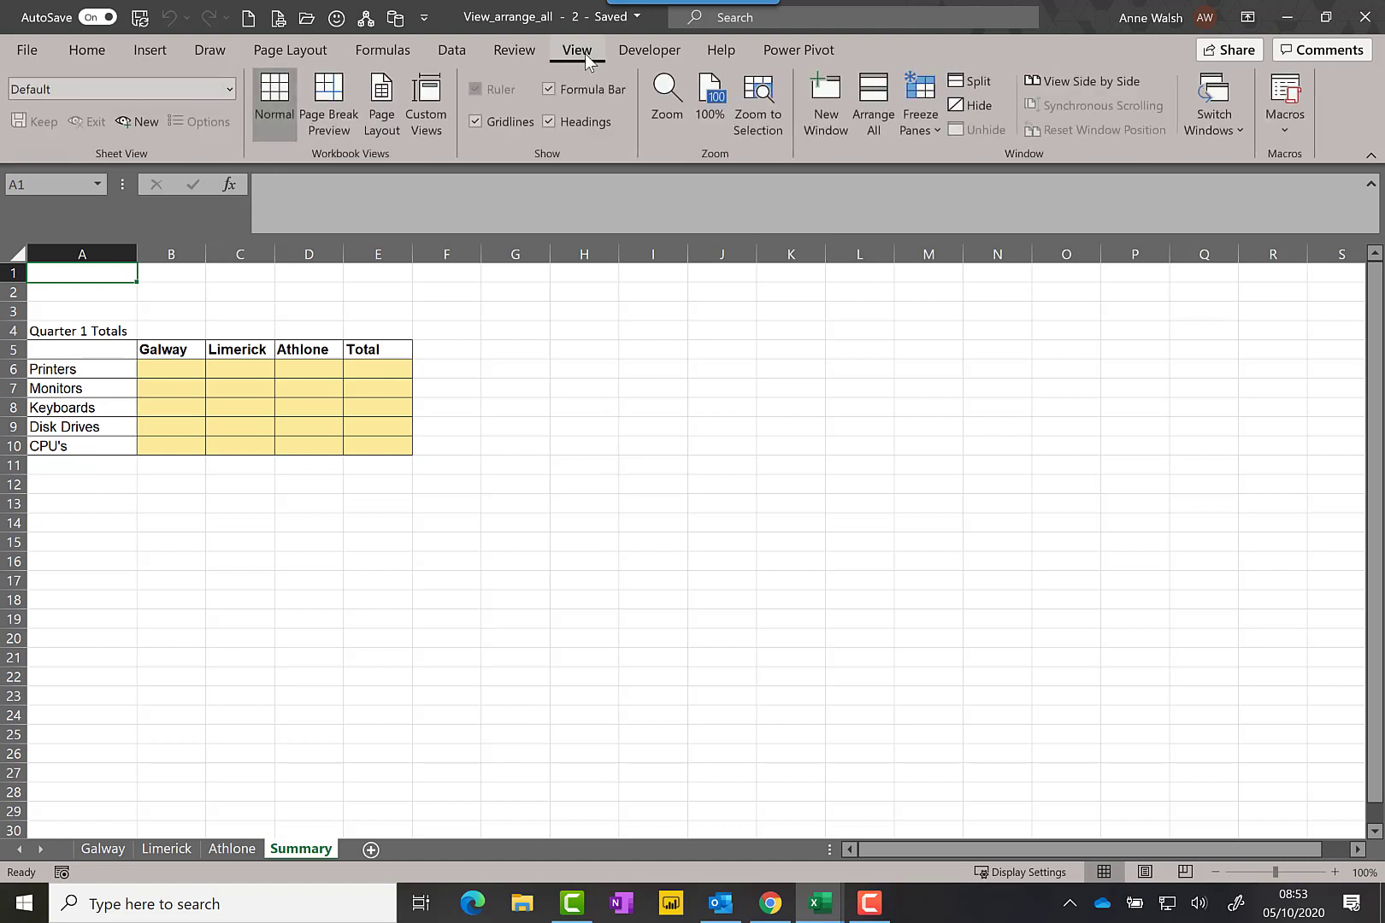
click(823, 120)
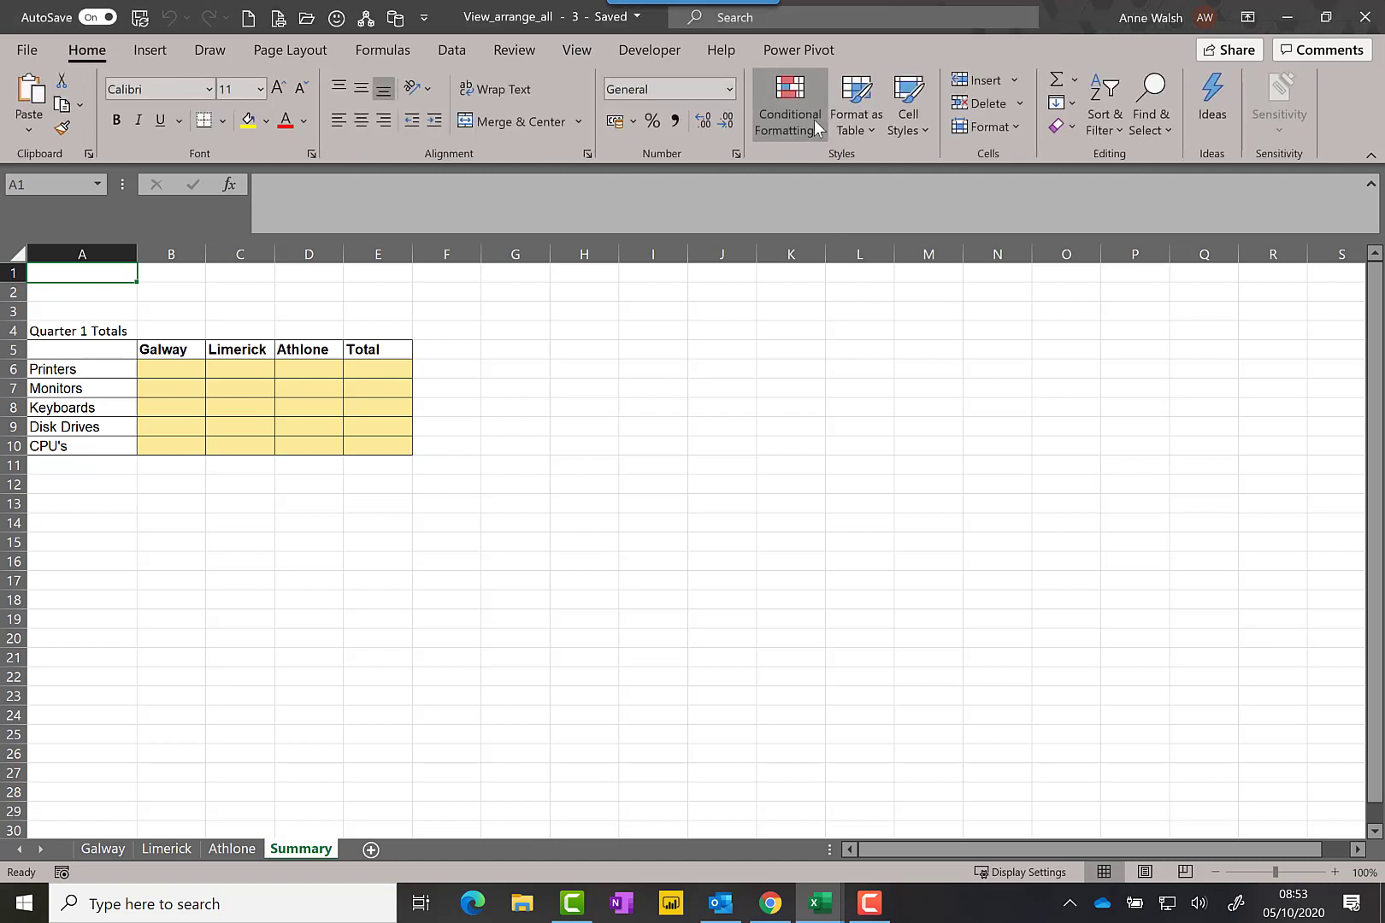
click(582, 56)
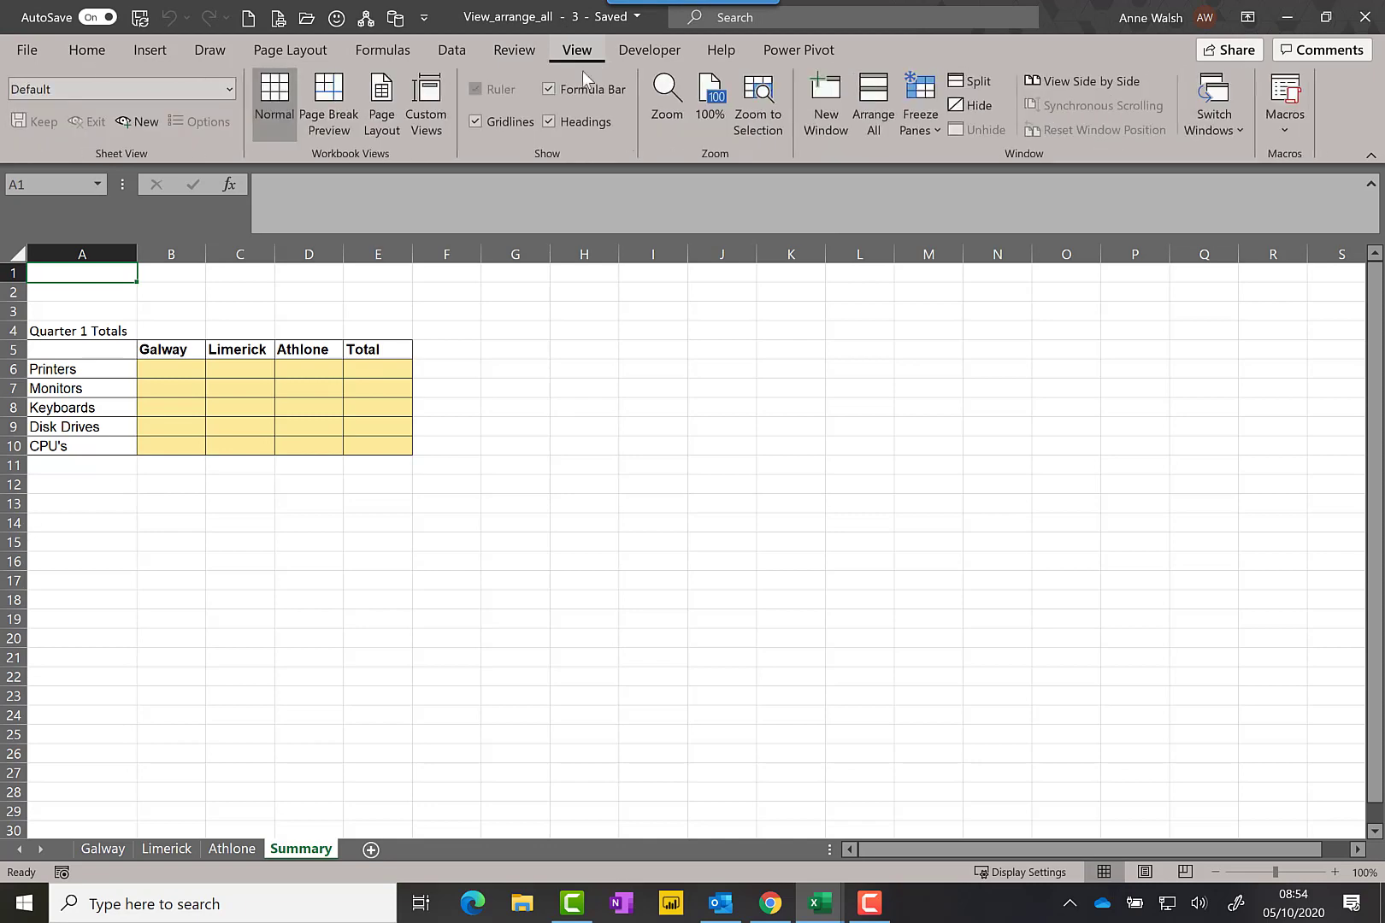
click(822, 122)
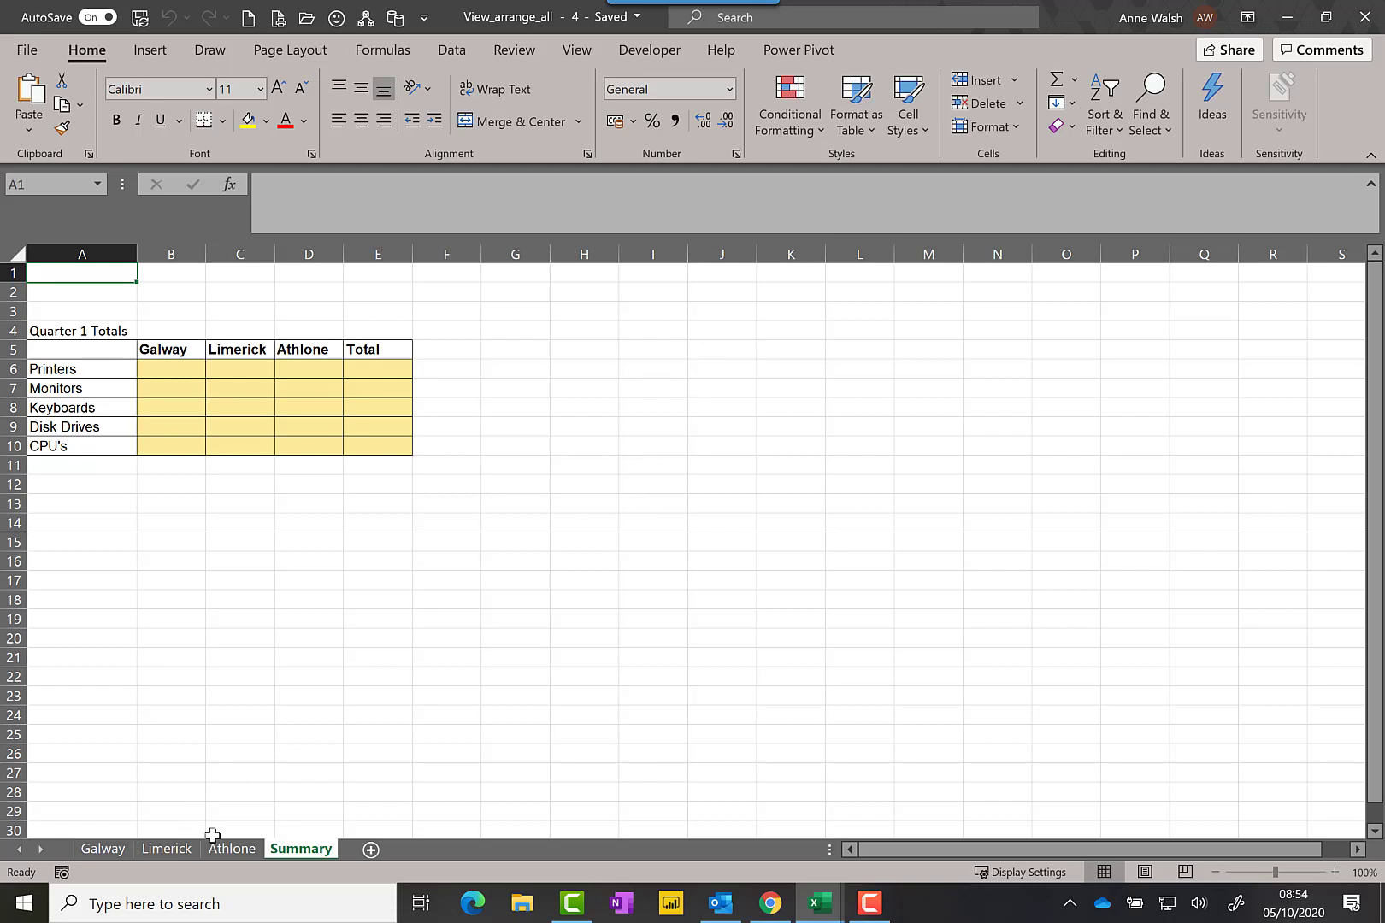
Arrange all windows of the active workbook in a tiled layout.
click(577, 52)
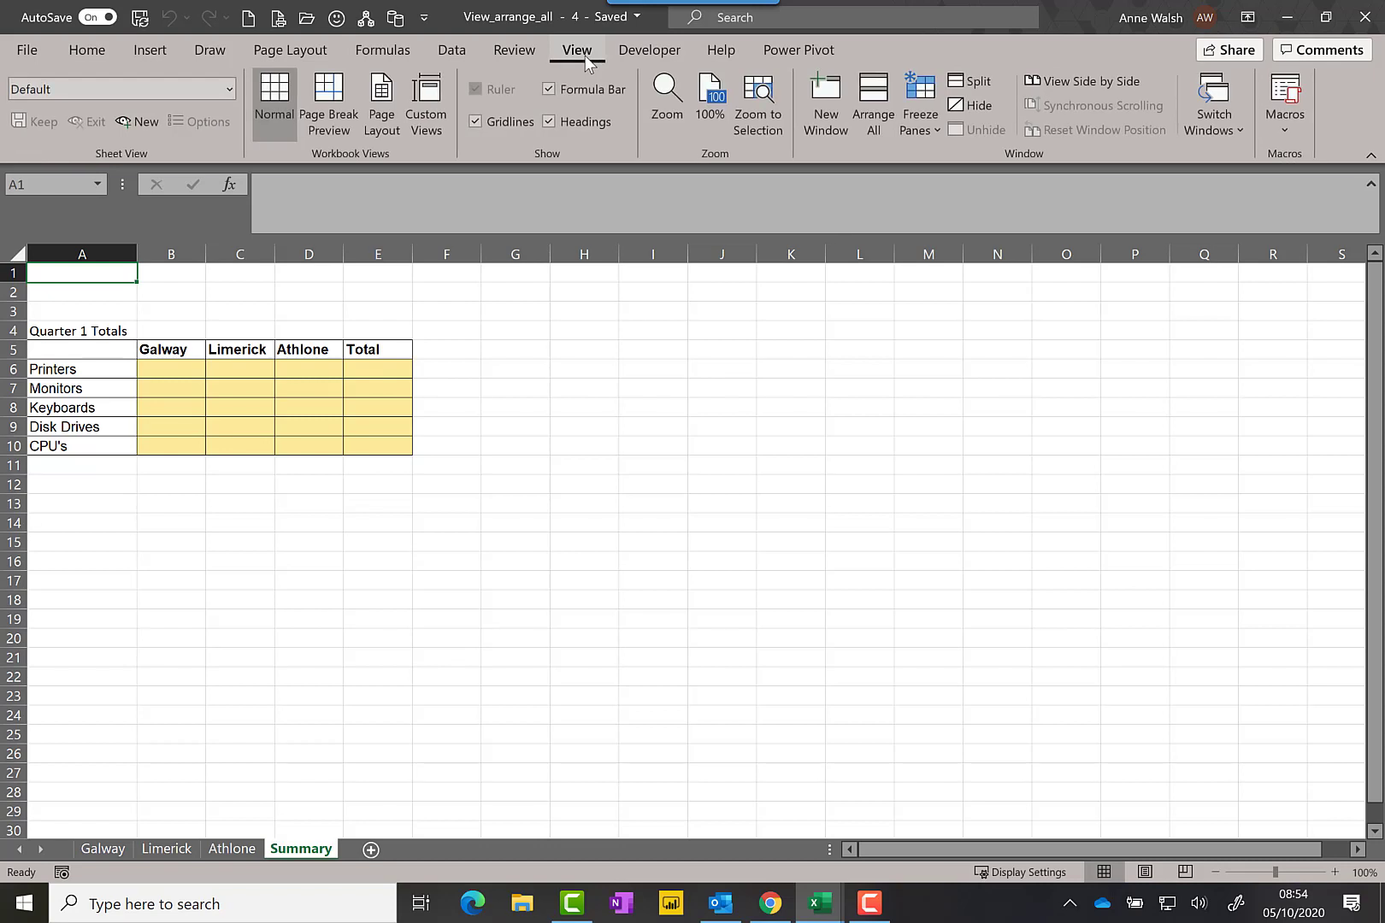
click(865, 130)
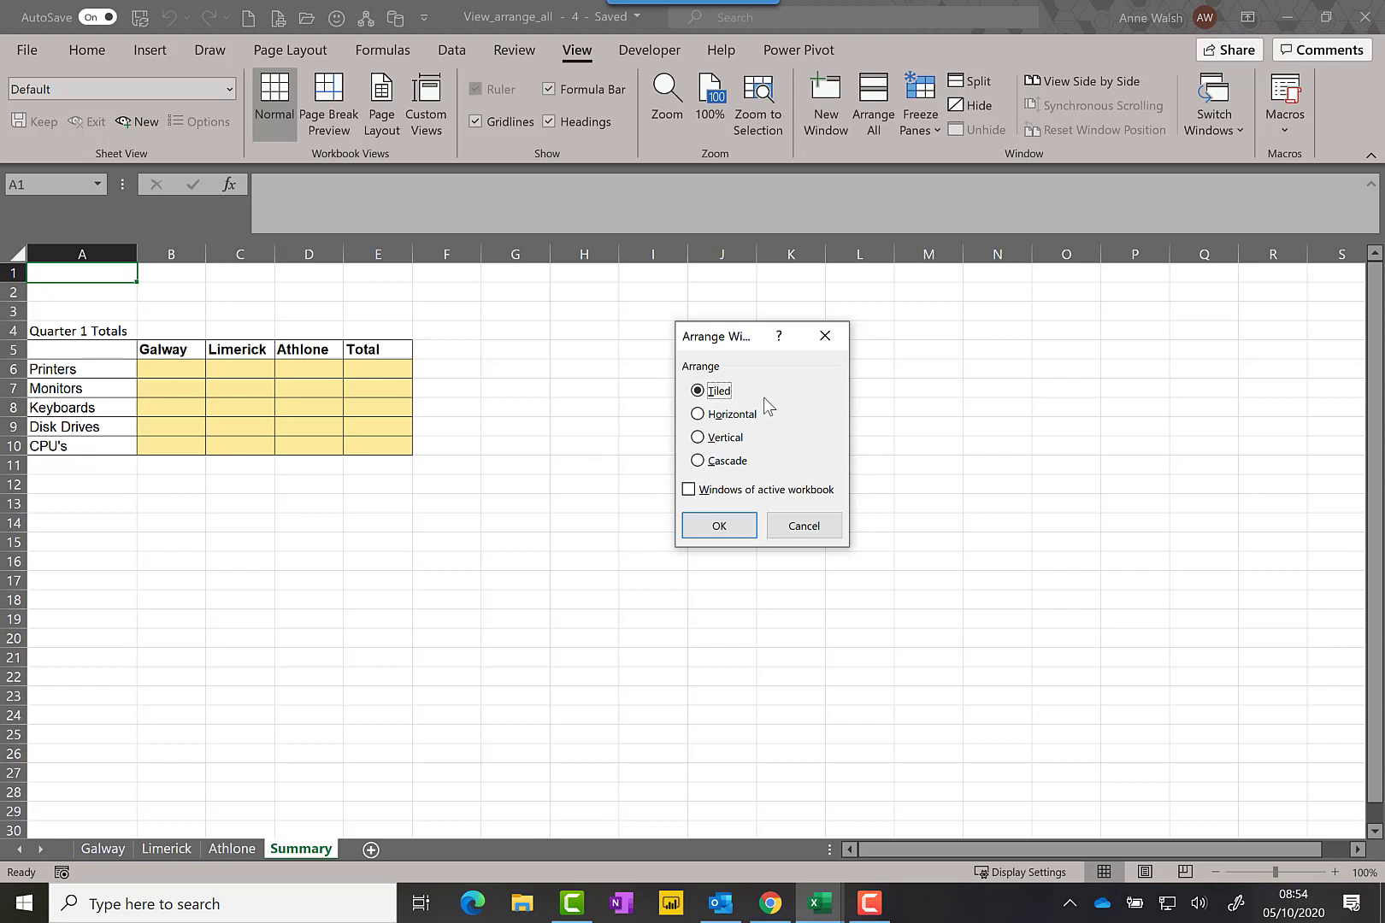
click(688, 491)
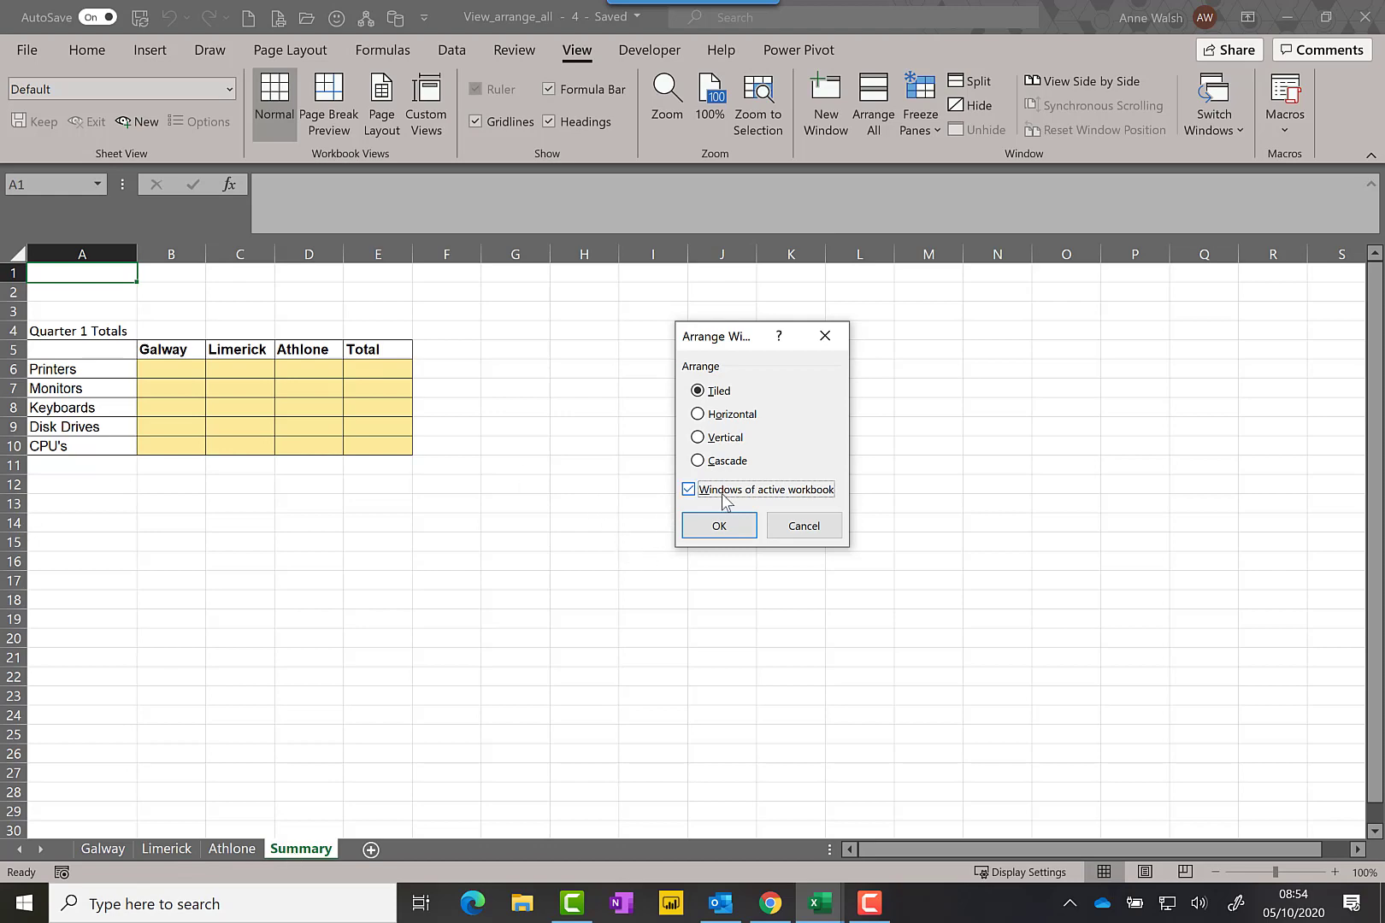
click(723, 525)
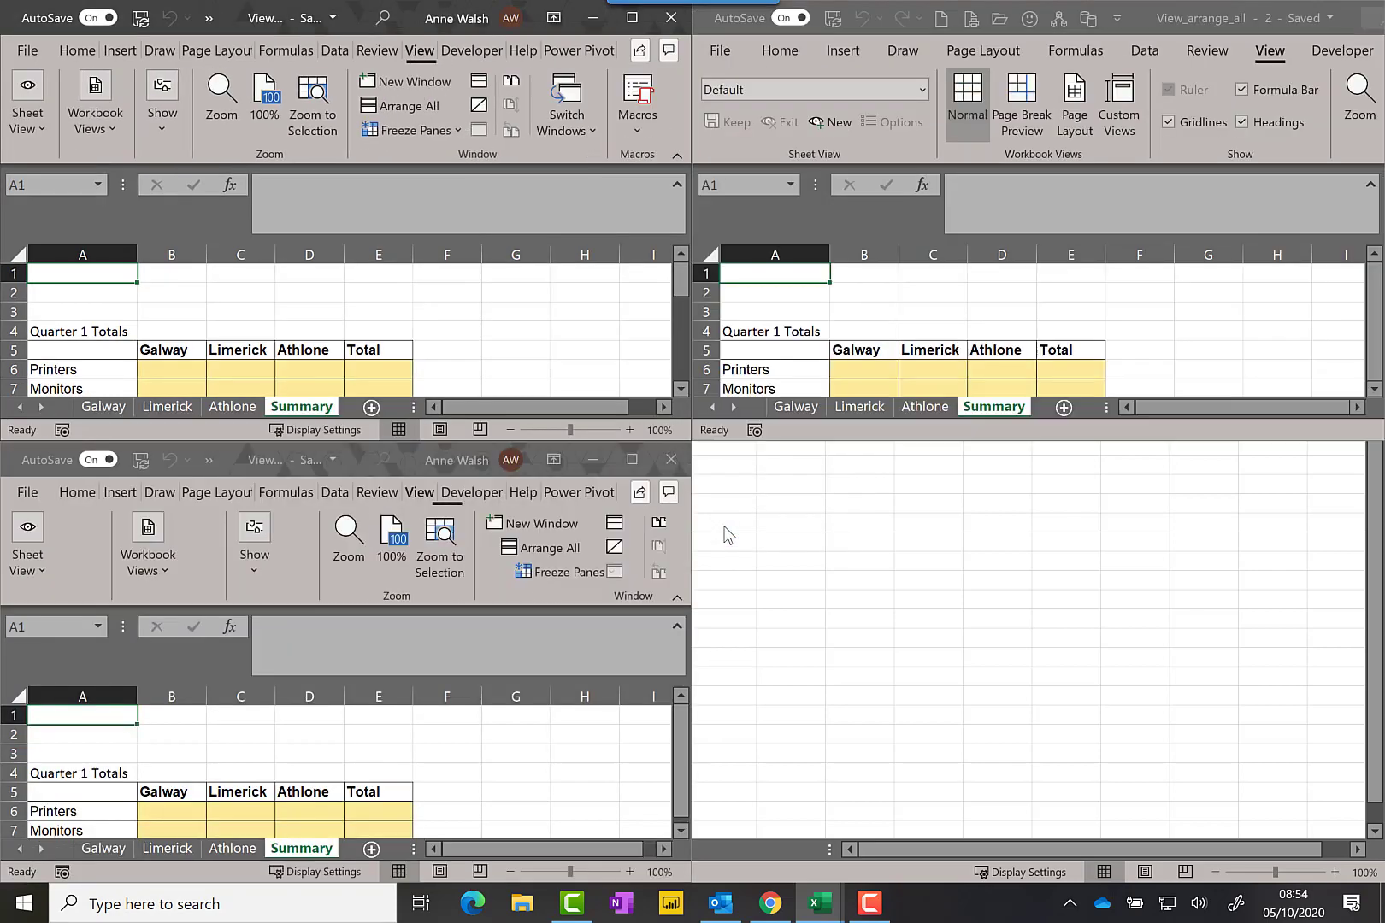
Show the Galway, Limerick and Athlone sheets in three separate windows, keeping Summary in the fourth.
click(103, 408)
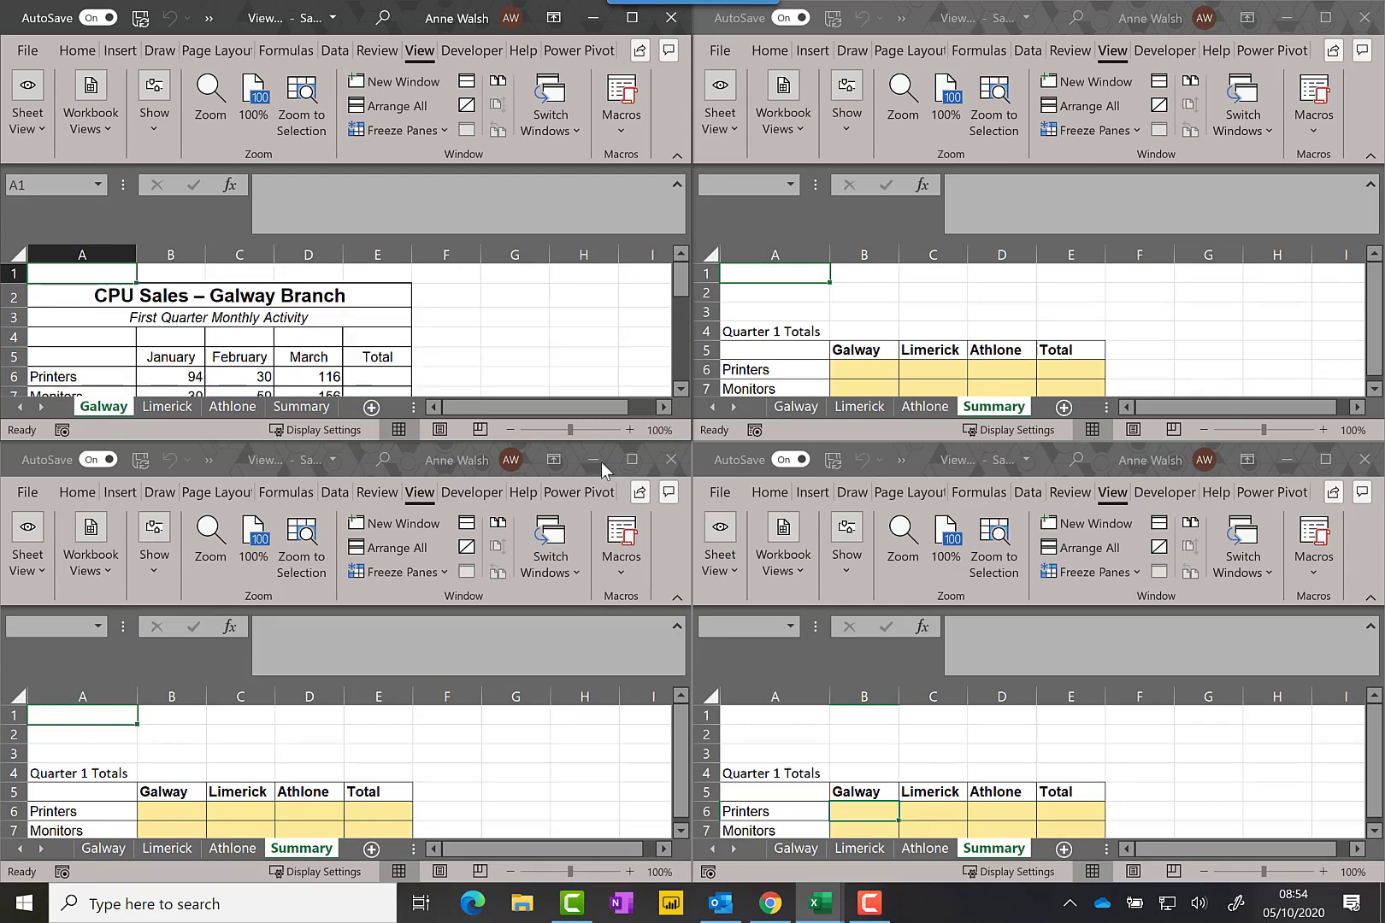
click(869, 408)
click(868, 408)
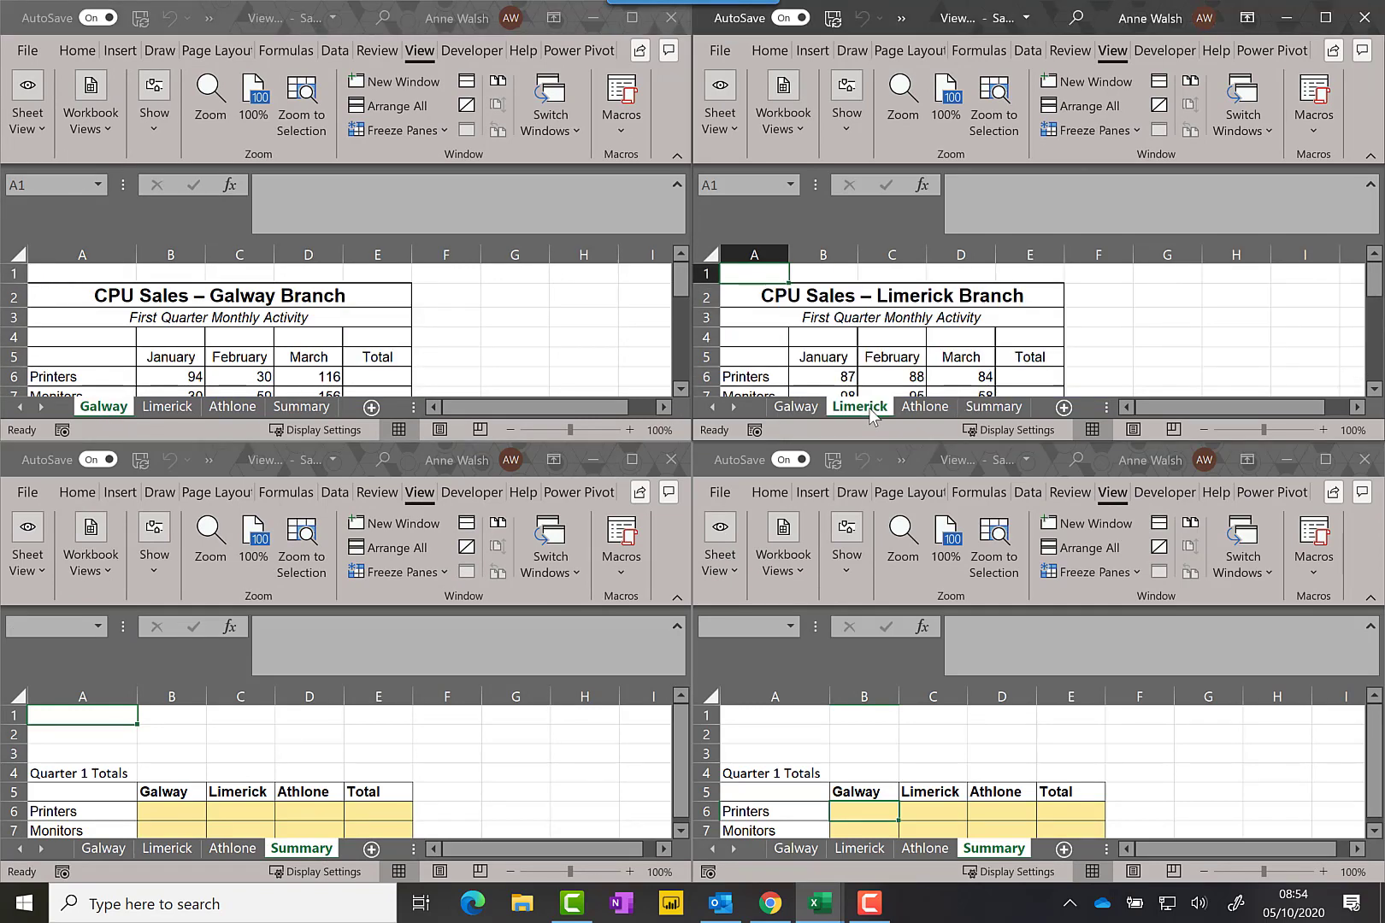
click(230, 849)
click(230, 850)
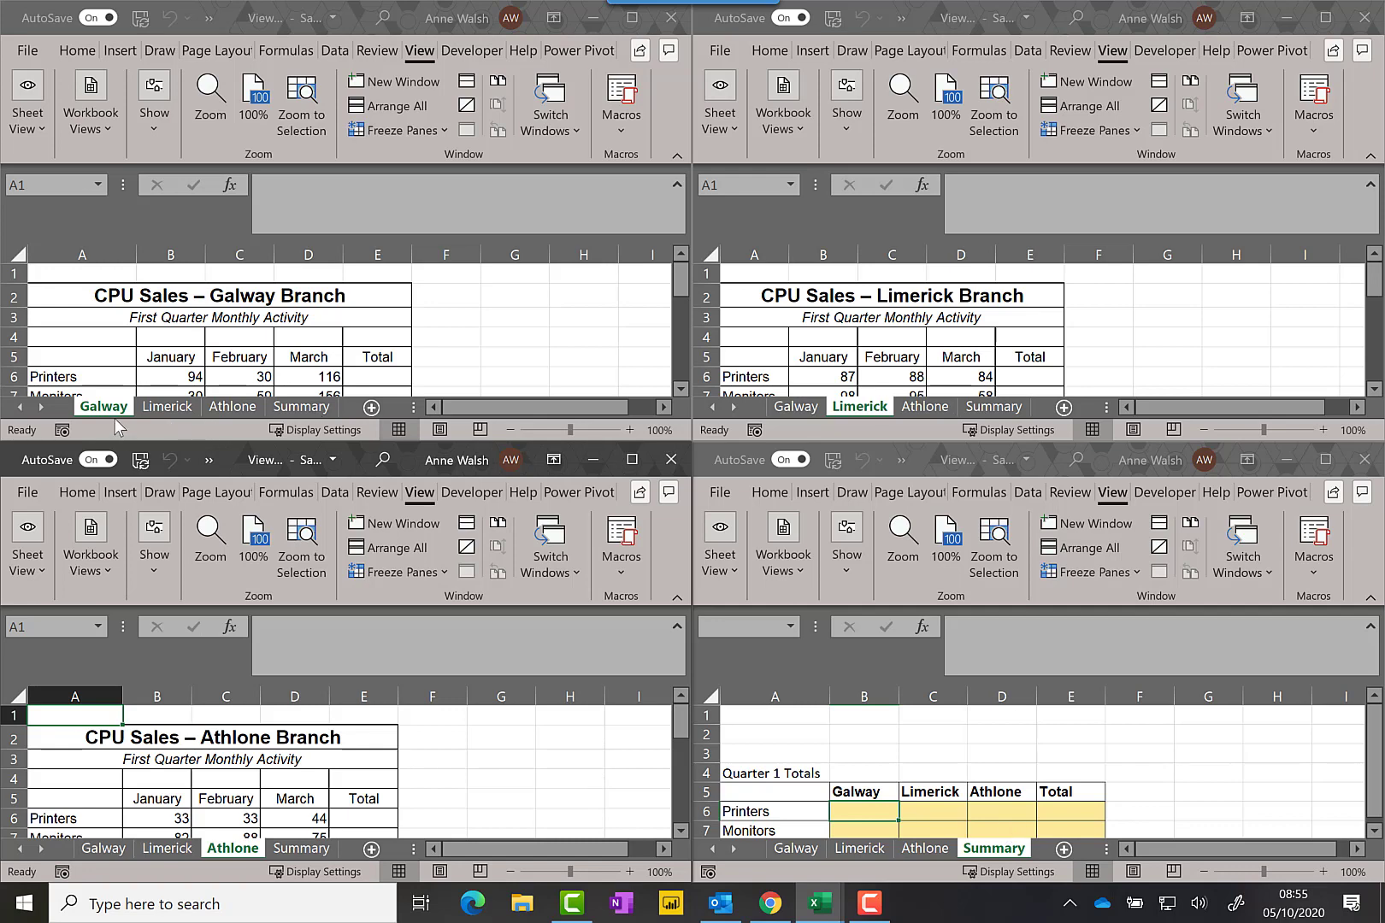
Enter =SUM(B6:D6) in the Galway sheet's Total cell E6 and fill the formula down to E10.
click(385, 375)
click(386, 374)
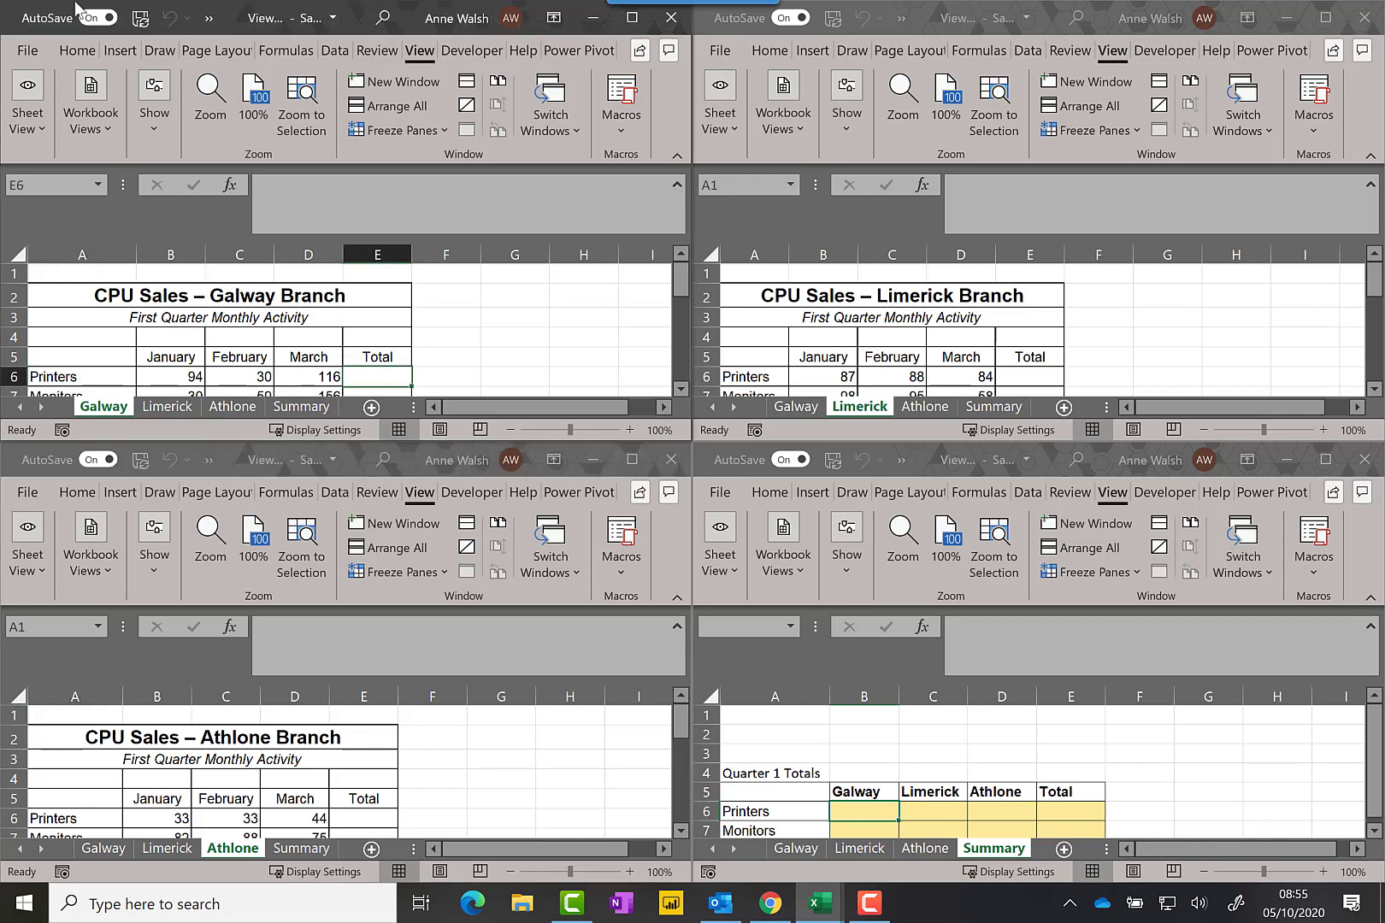
click(60, 50)
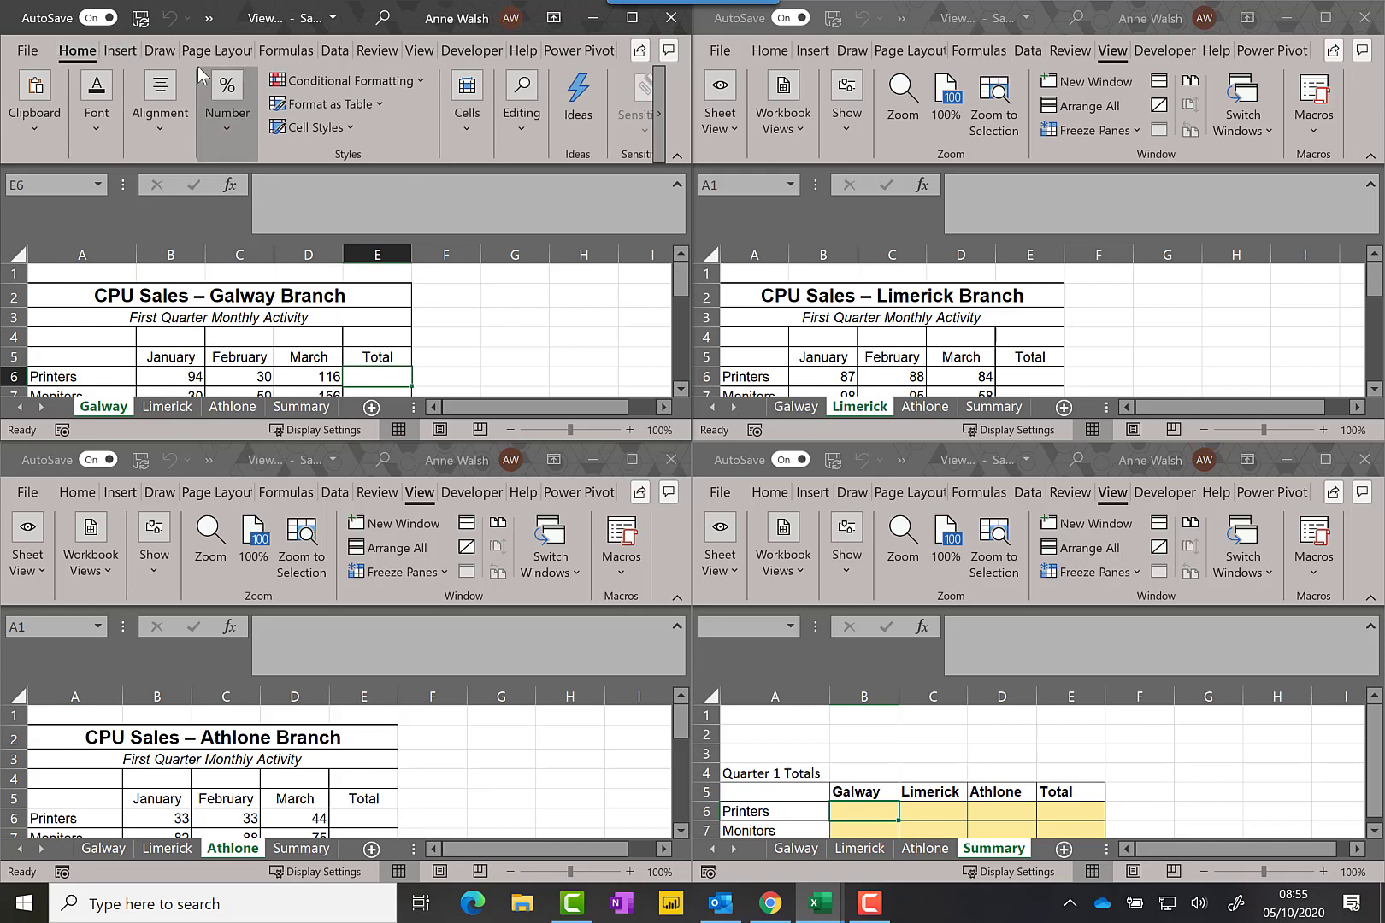
click(531, 136)
click(531, 151)
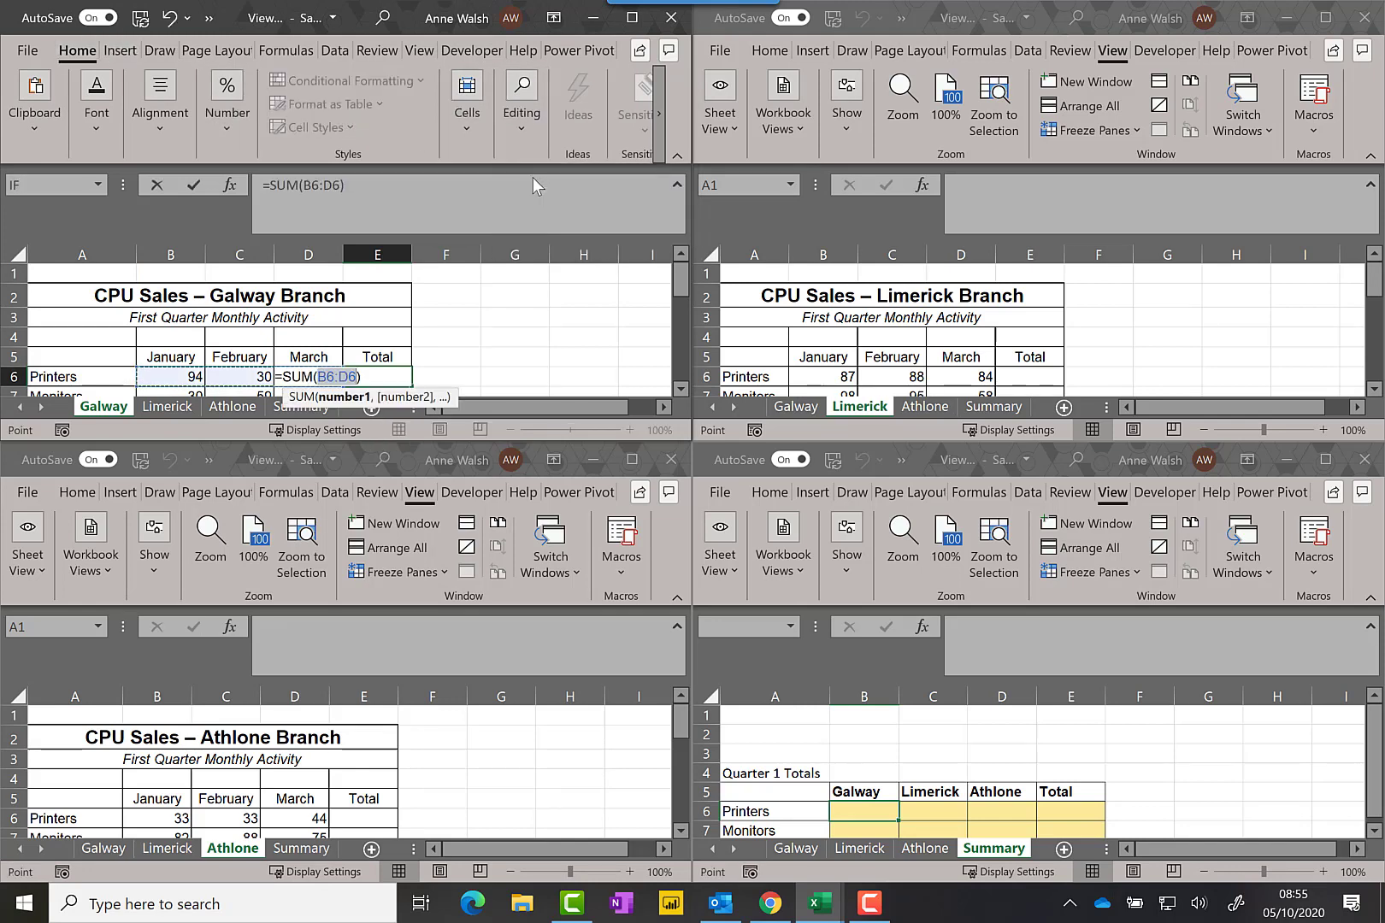
key(Return)
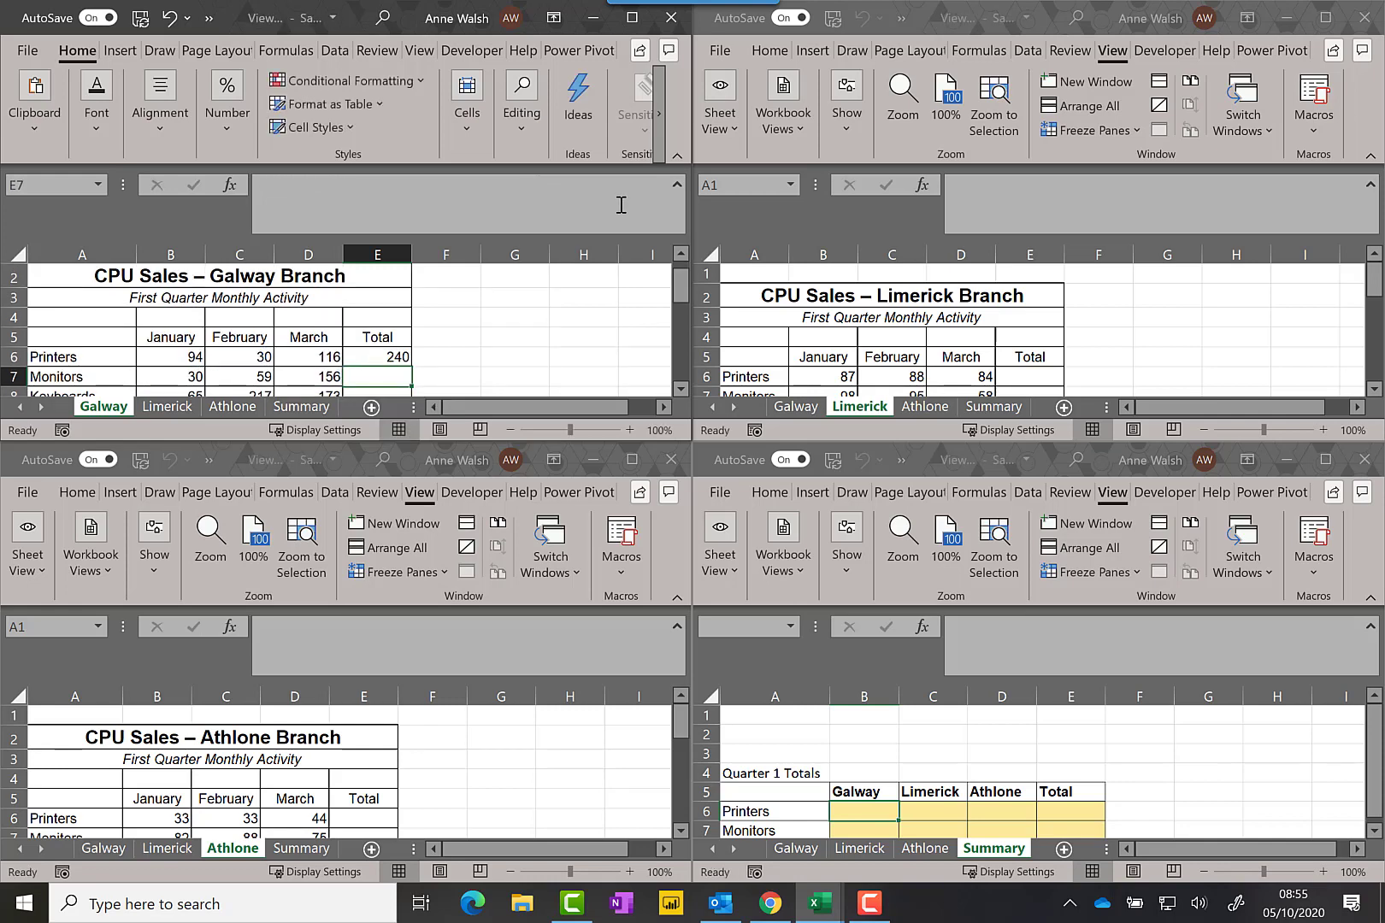
click(376, 358)
drag(416, 373, 417, 402)
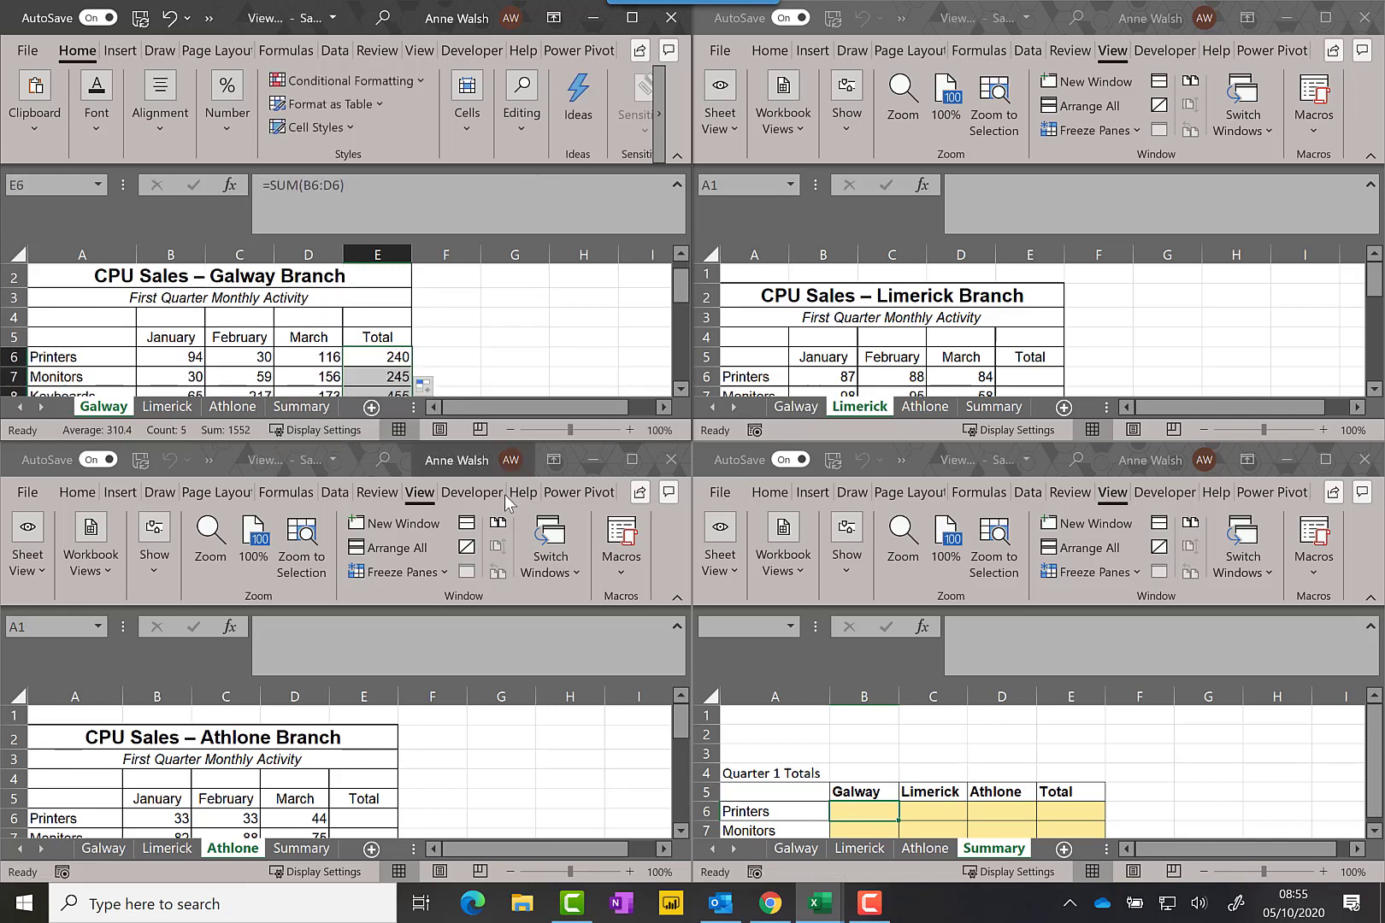
Link Summary cell B6 to the Galway Printers total with =Galway!E6 and fill the formula down to B10.
click(896, 815)
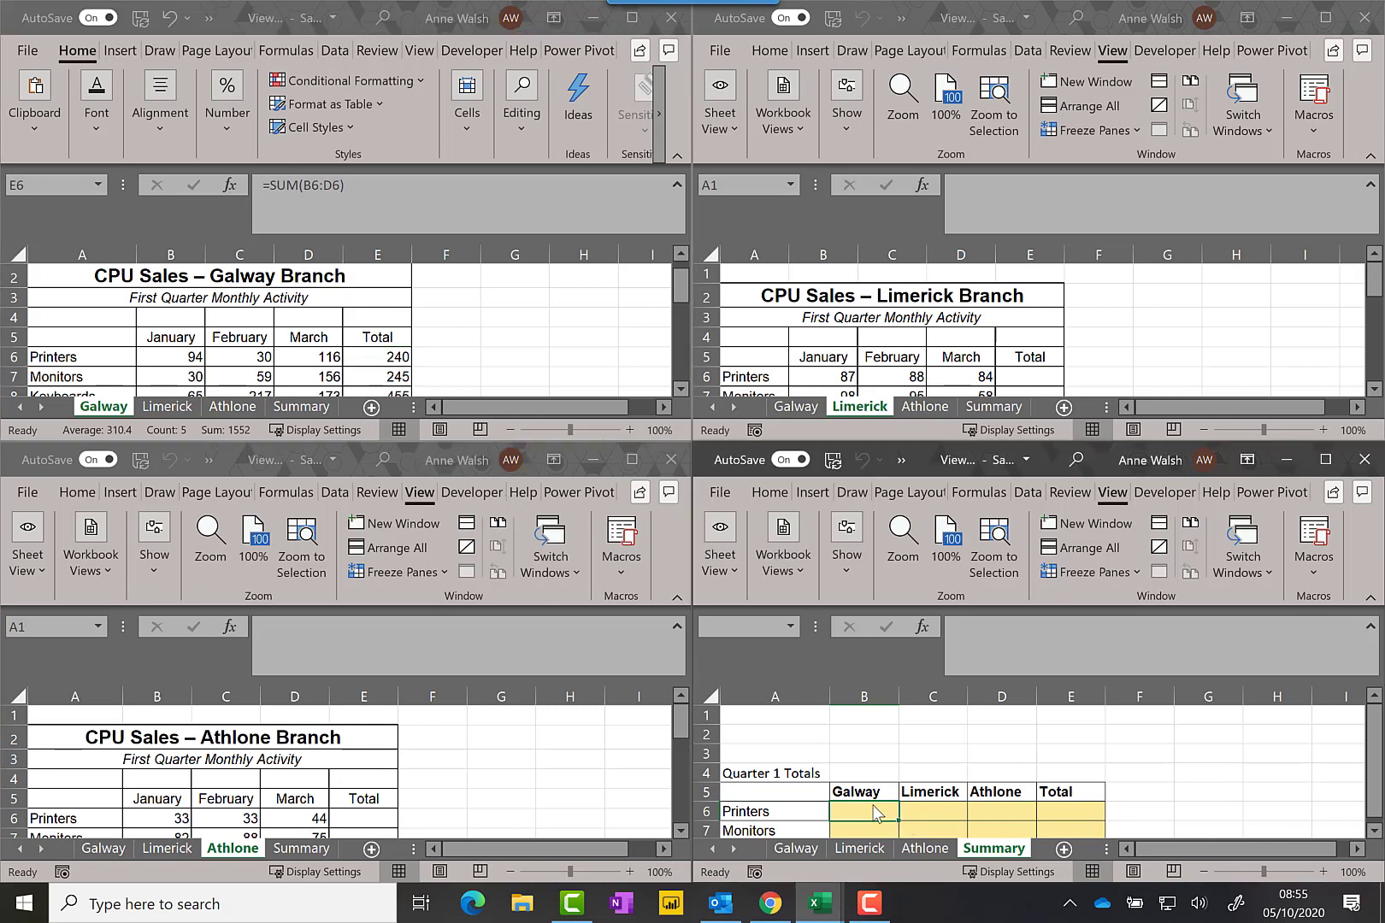
click(1376, 830)
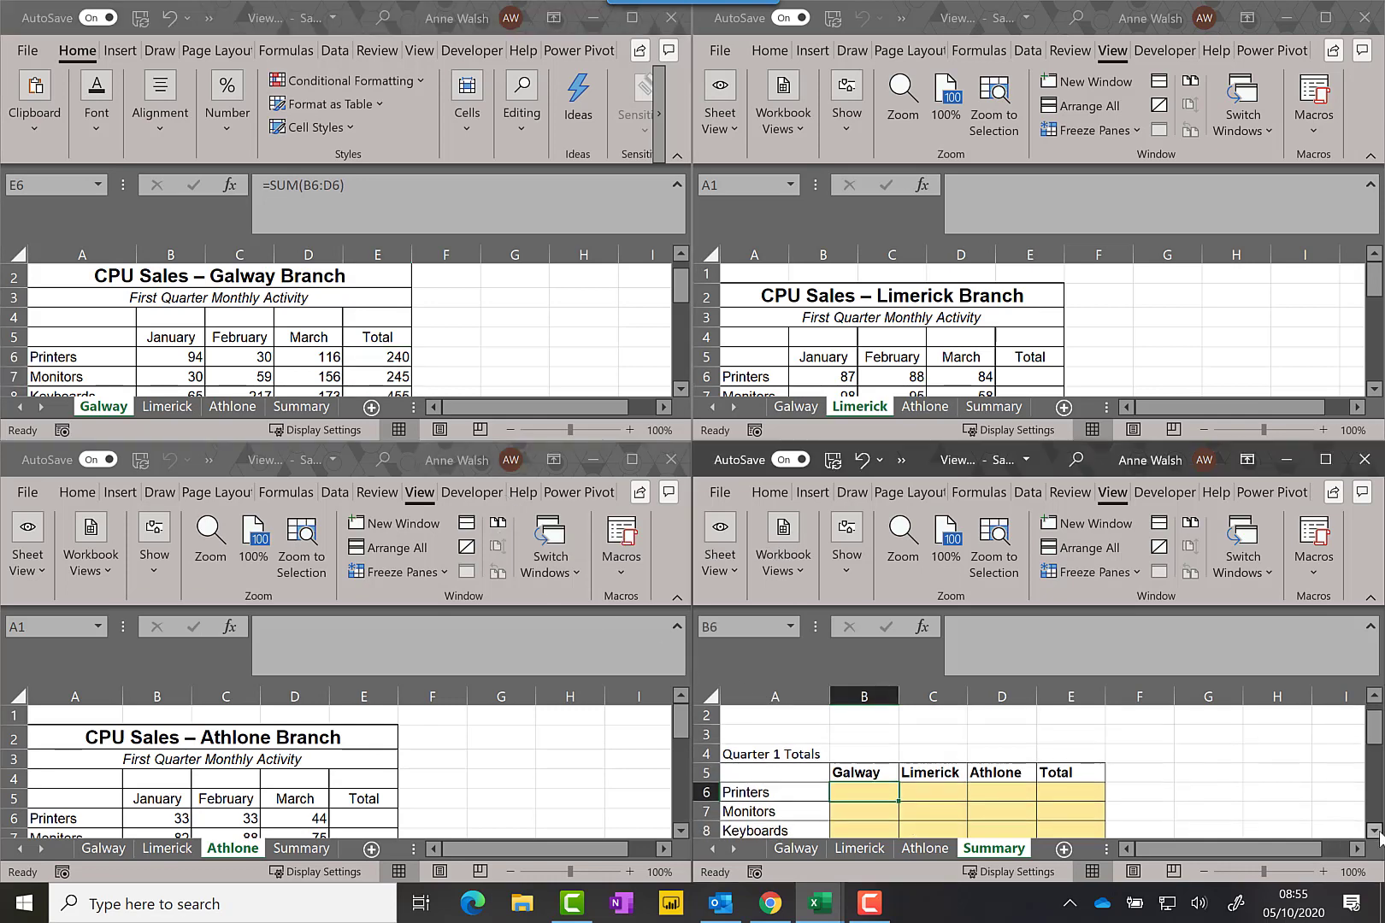
text(=)
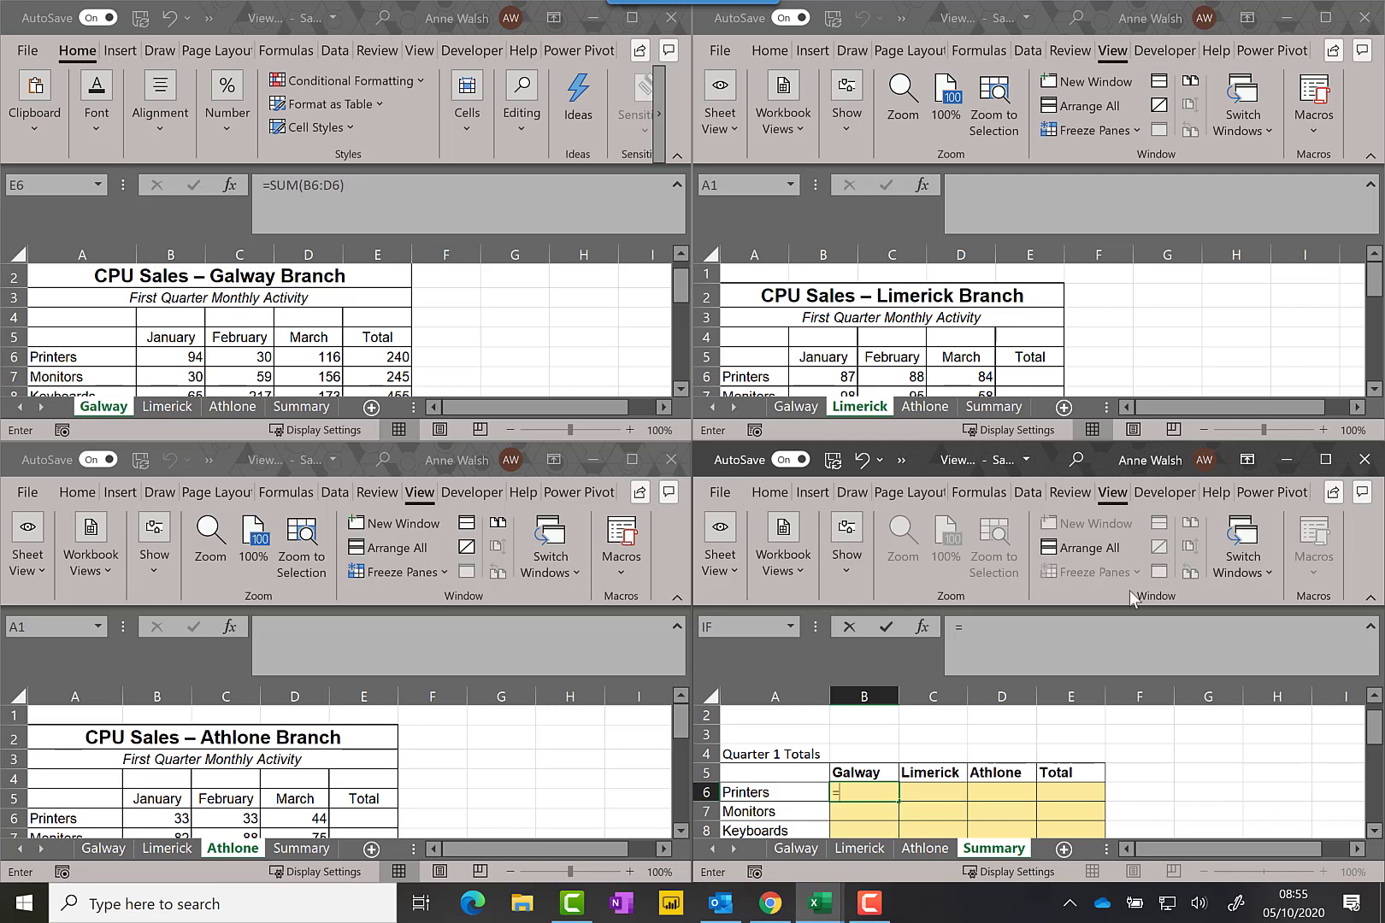
click(386, 357)
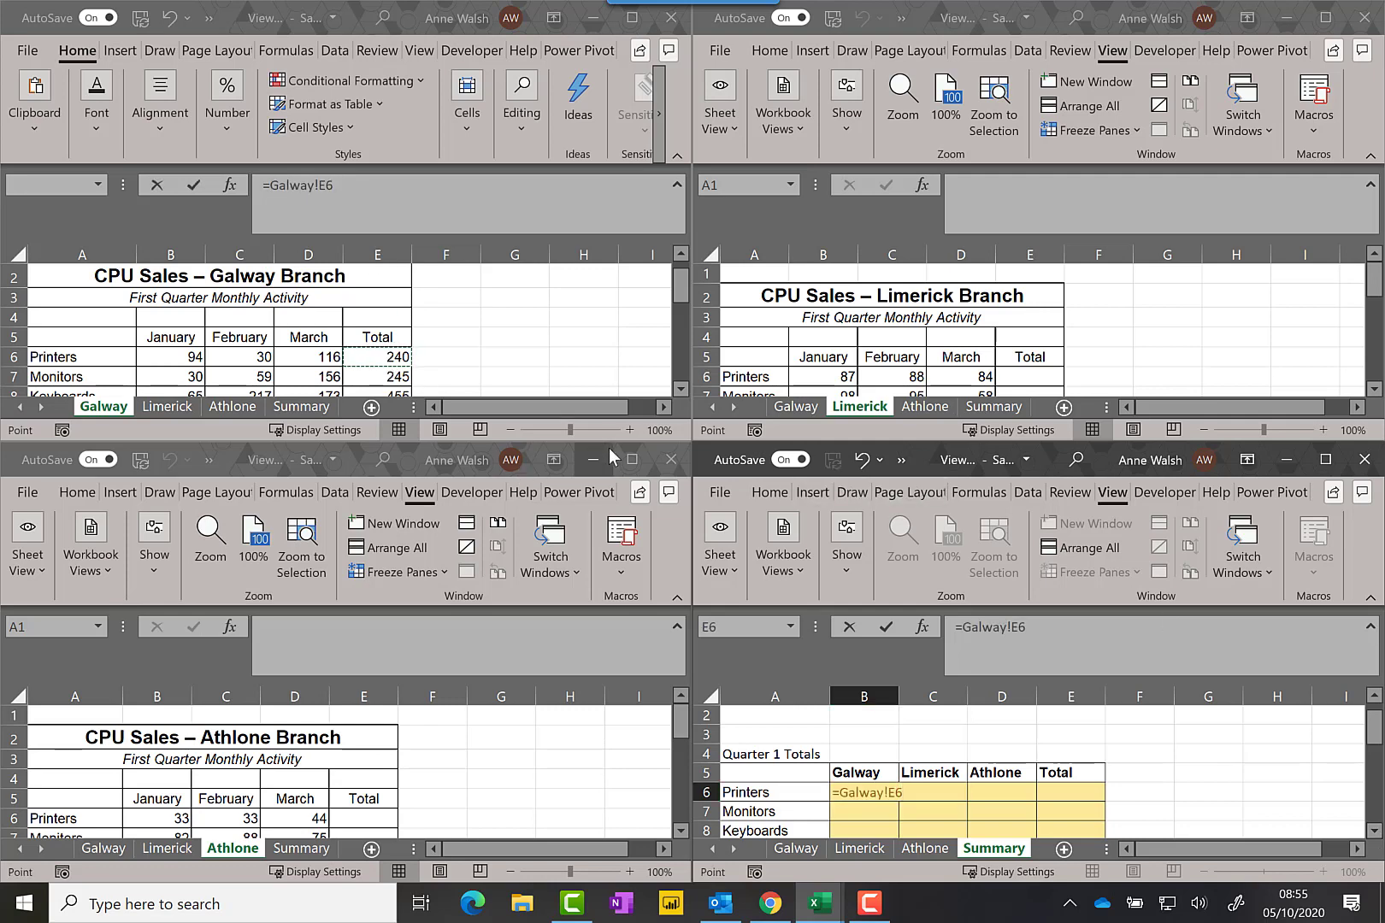
key(Return)
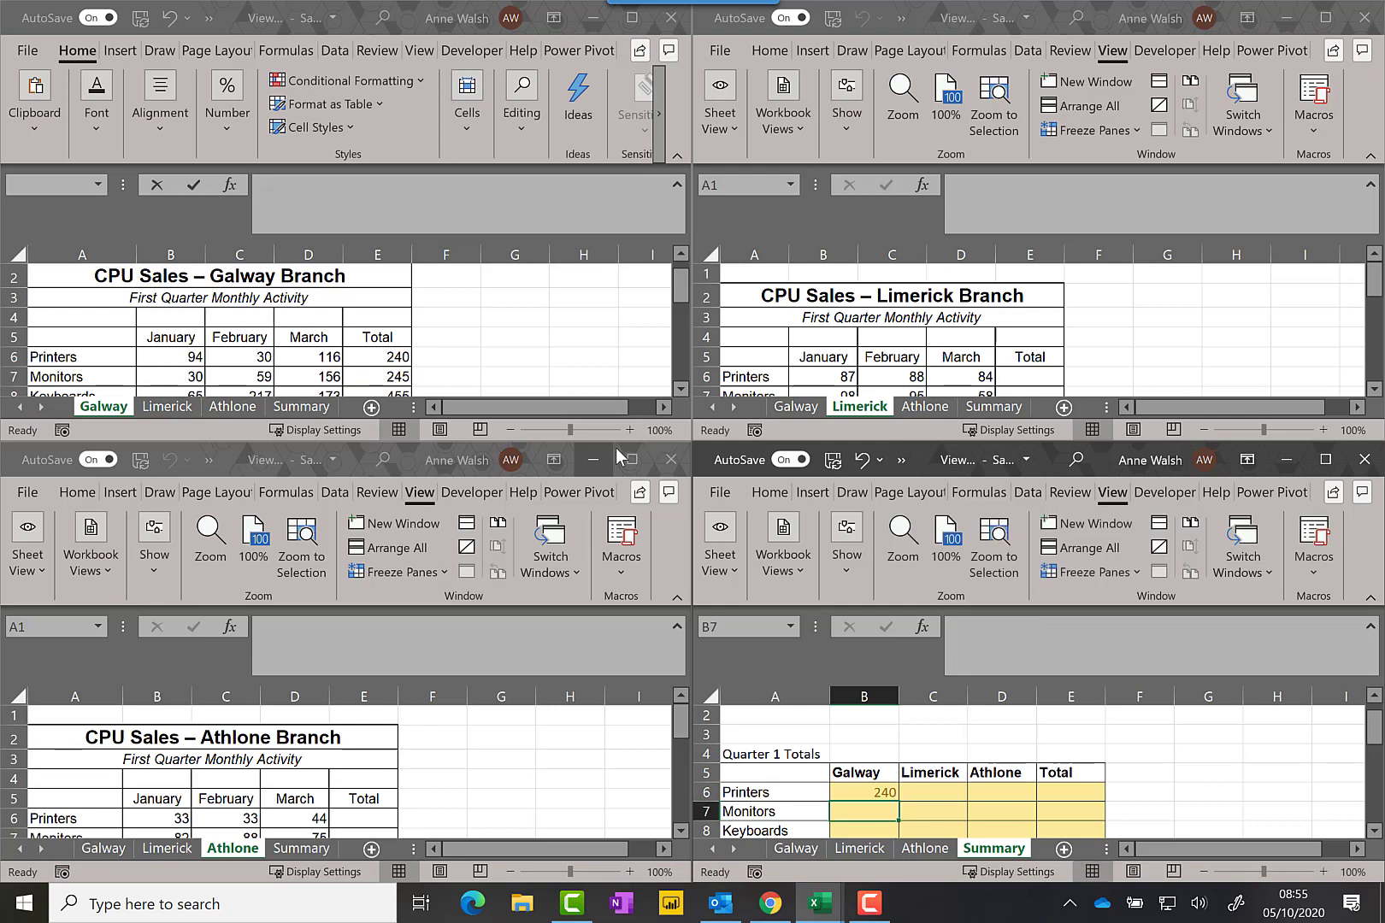
click(883, 795)
double_click(898, 801)
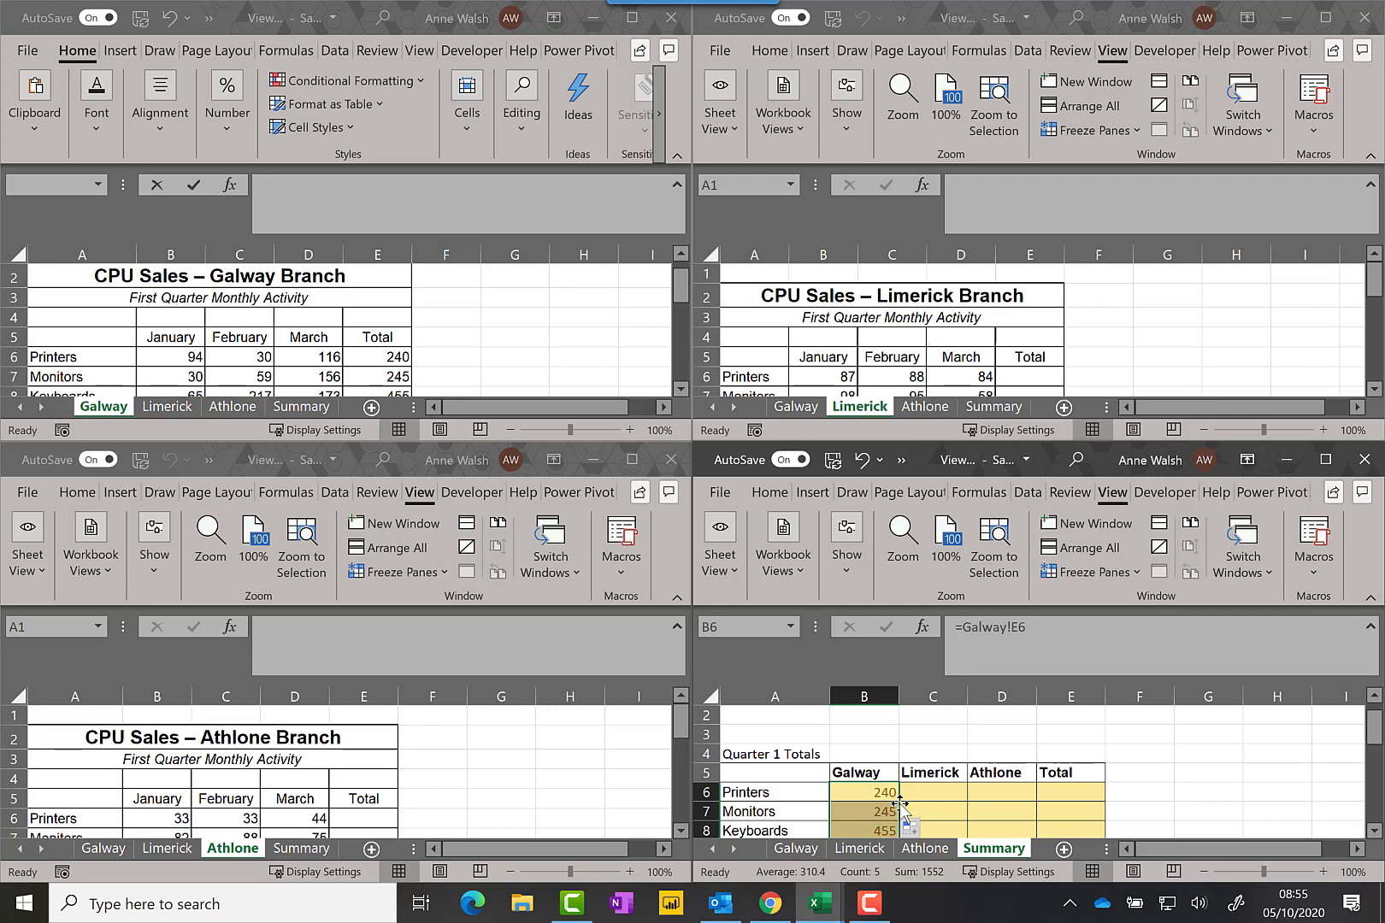
Set the March Printers figure in Galway cell D6 to 1000.
click(321, 357)
click(320, 357)
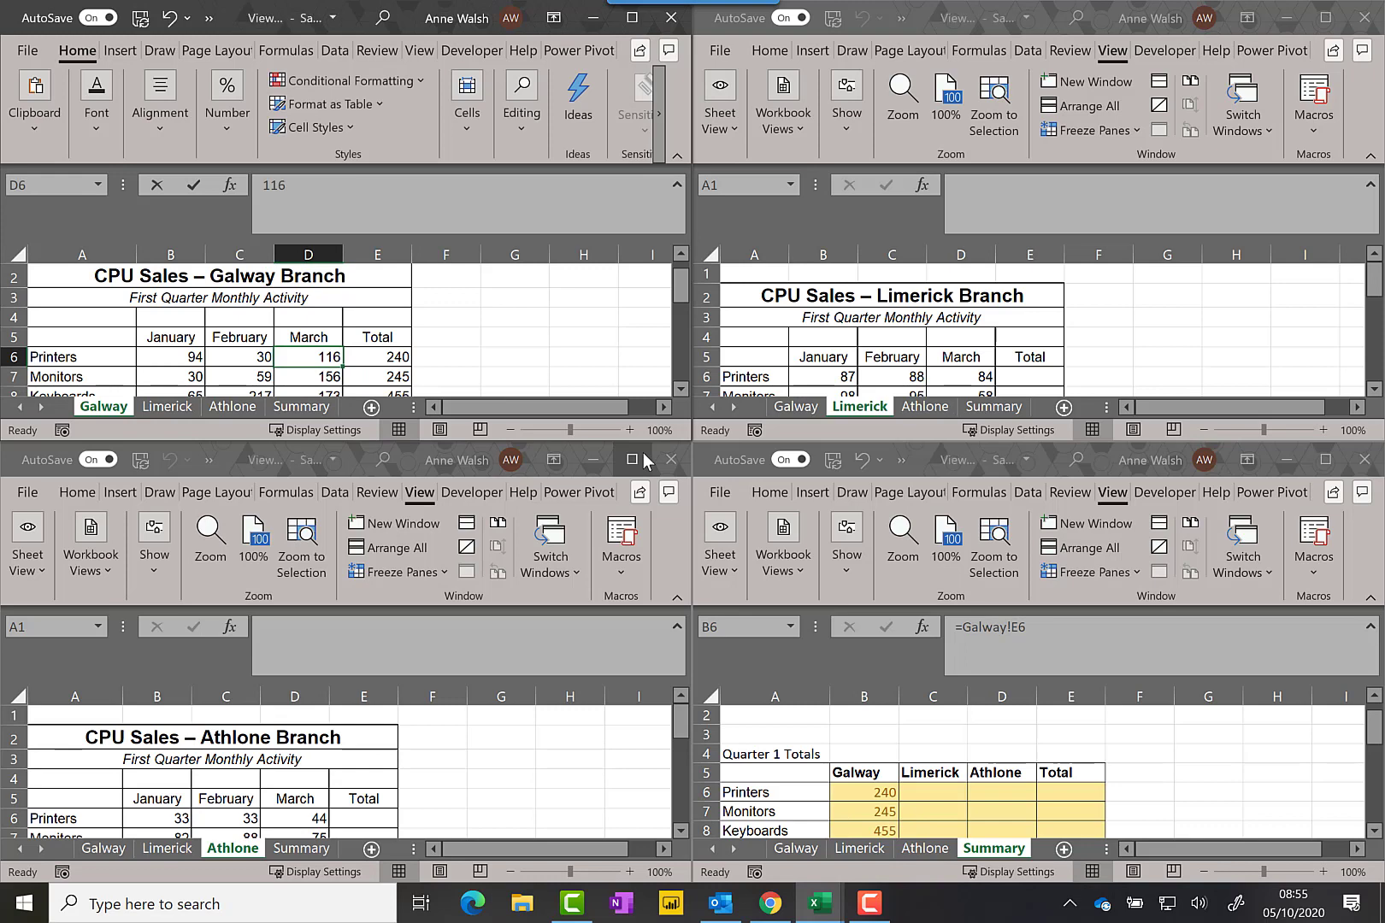
text(1000)
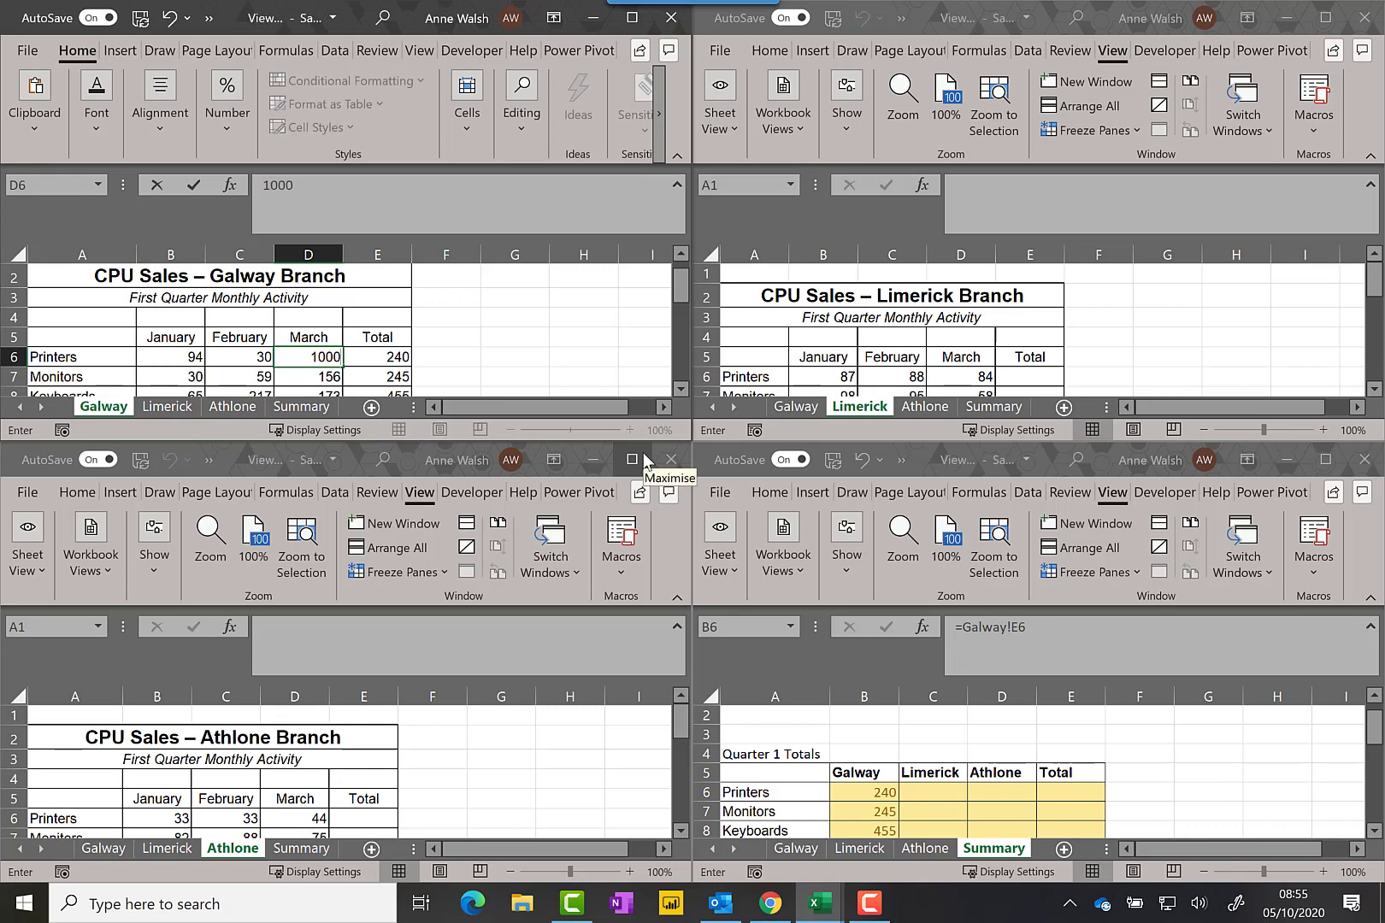
key(Return)
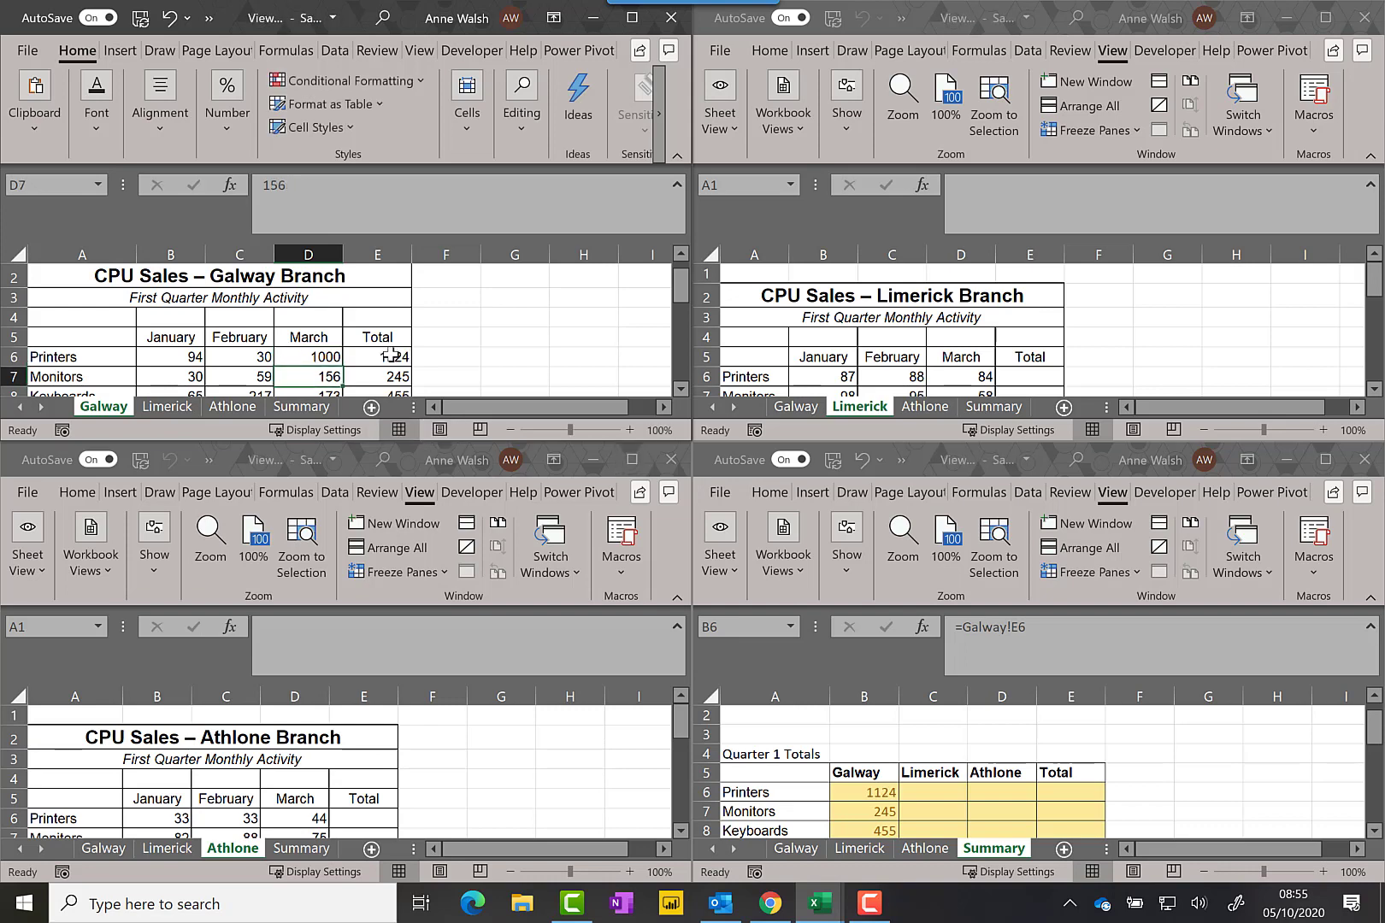
Check the linked Galway Printers total in Summary cell B6 and maximise the Summary window.
click(865, 795)
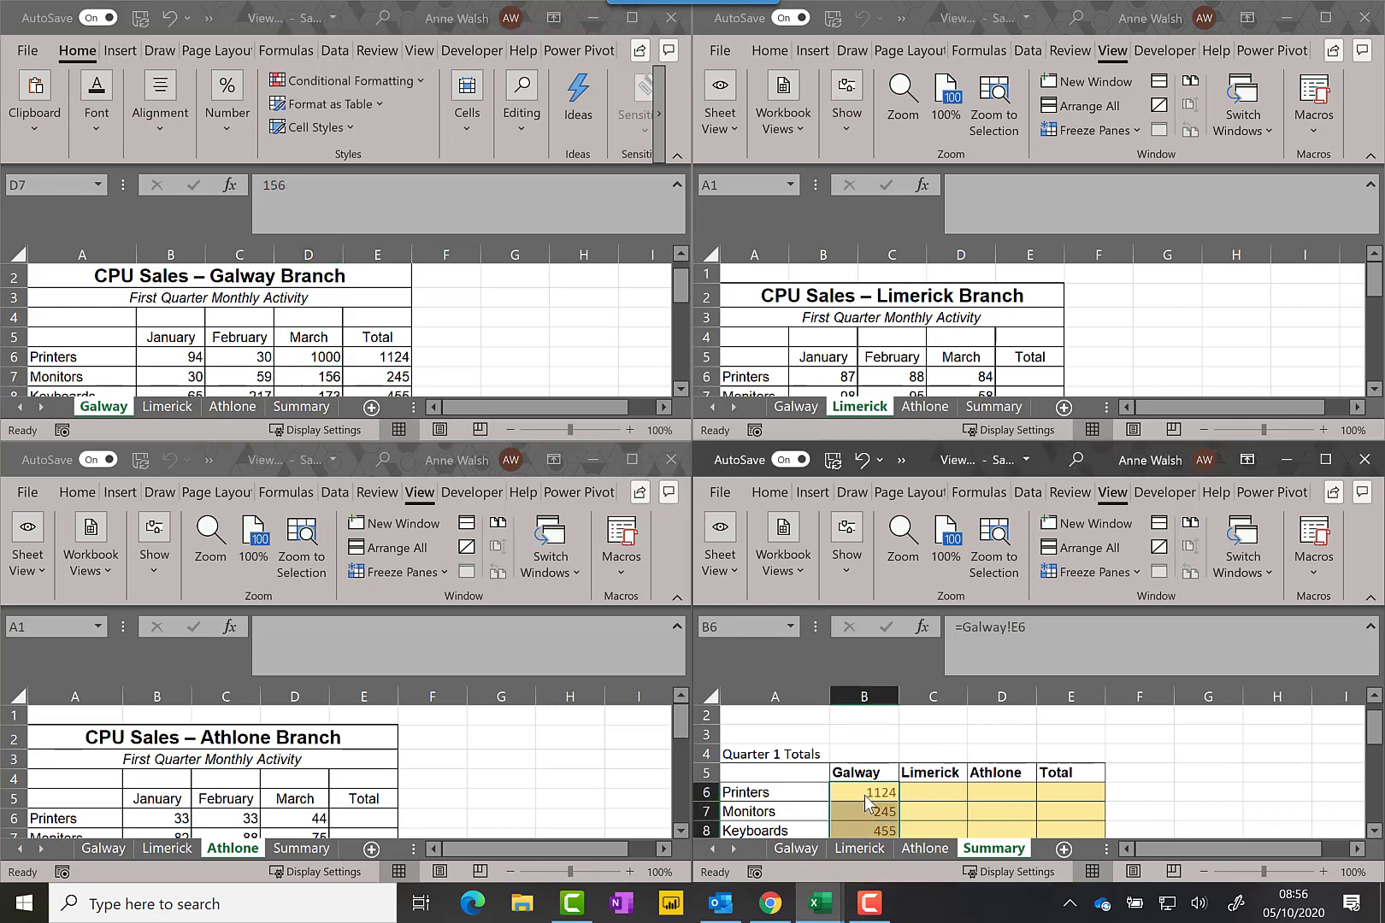
click(864, 794)
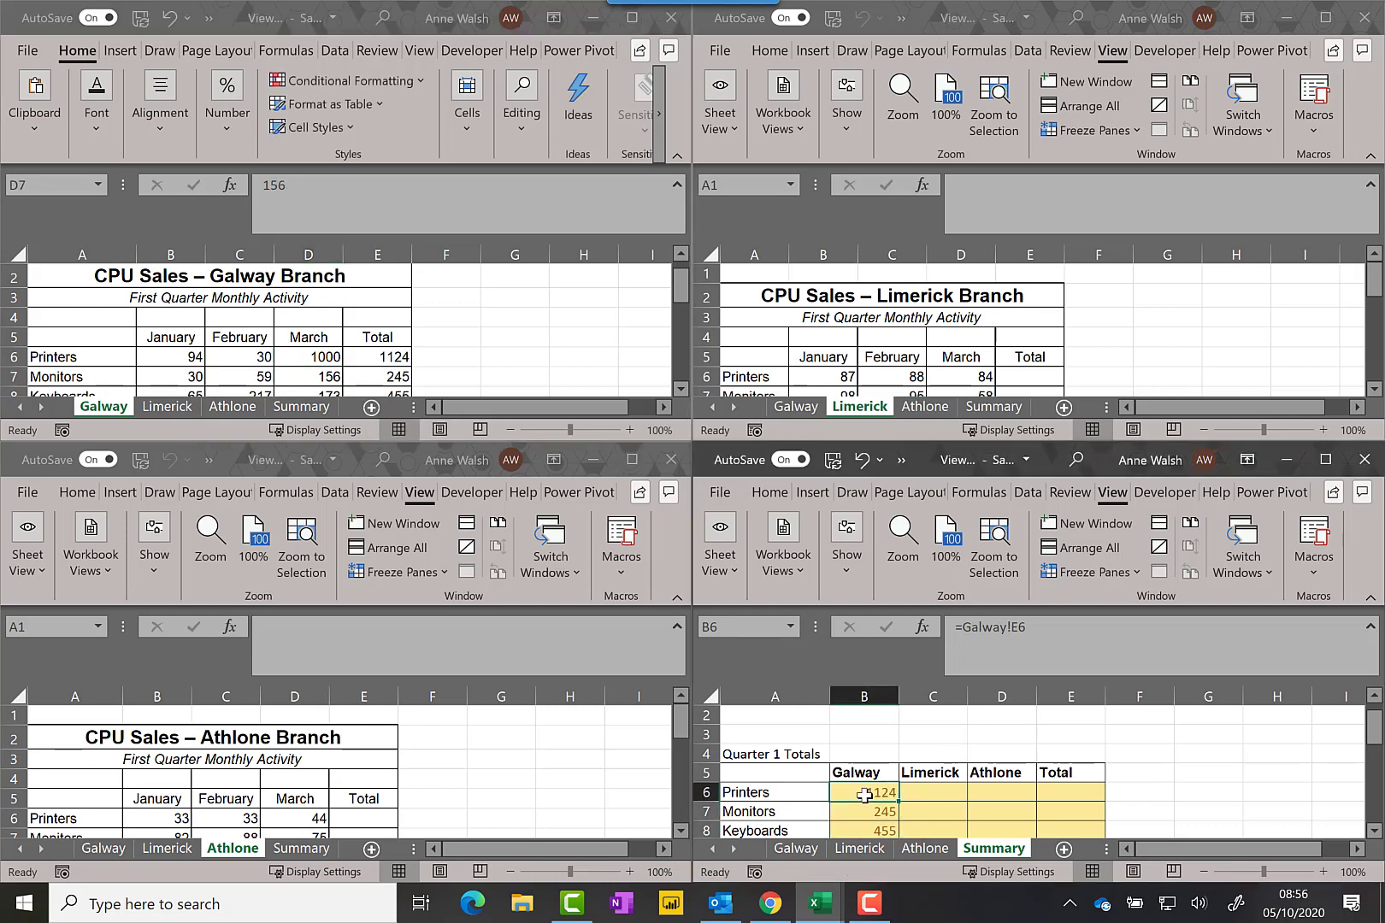
click(901, 738)
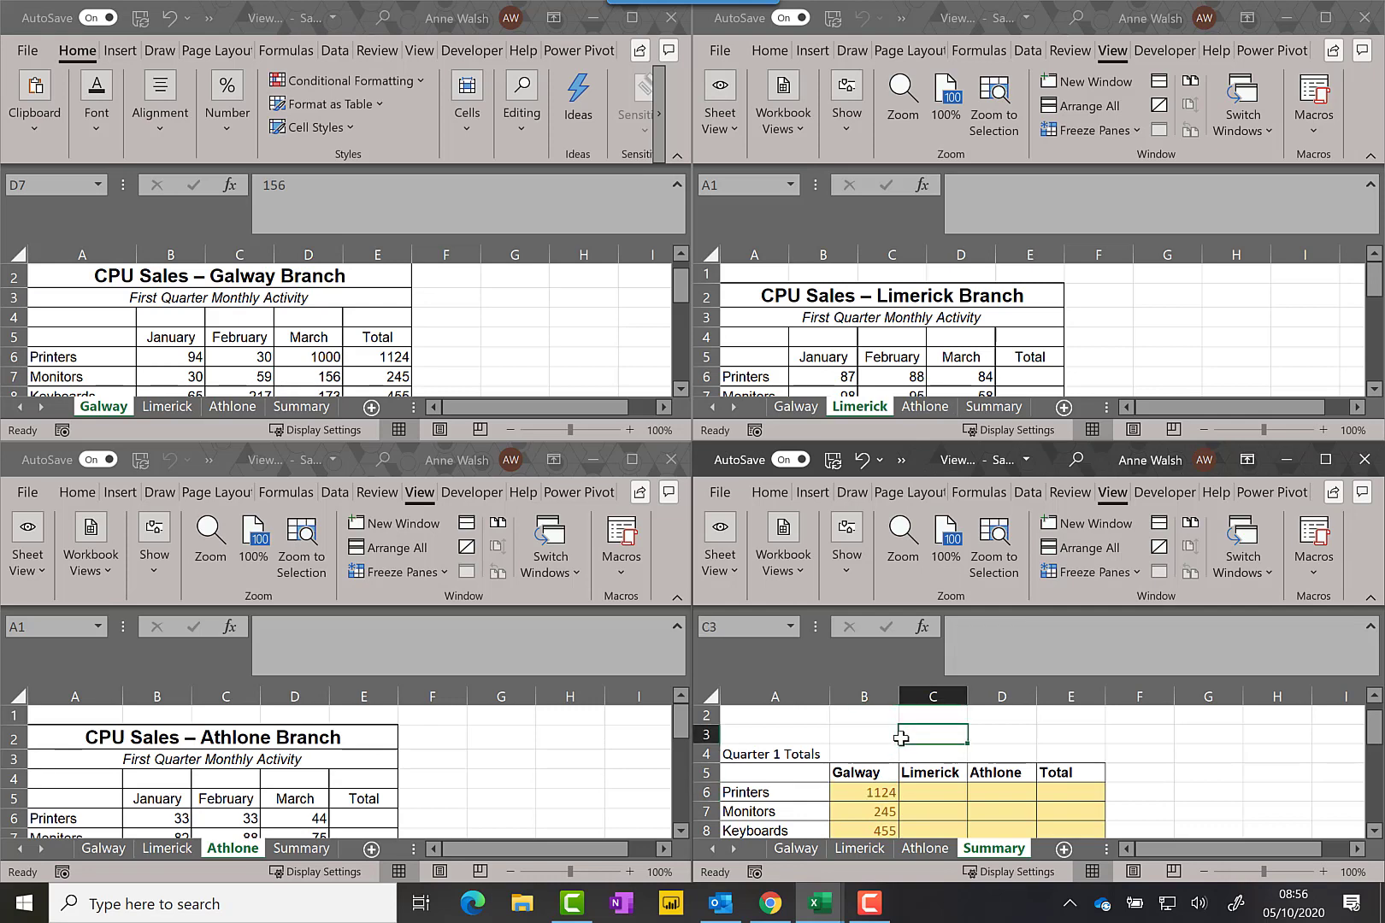
click(1324, 460)
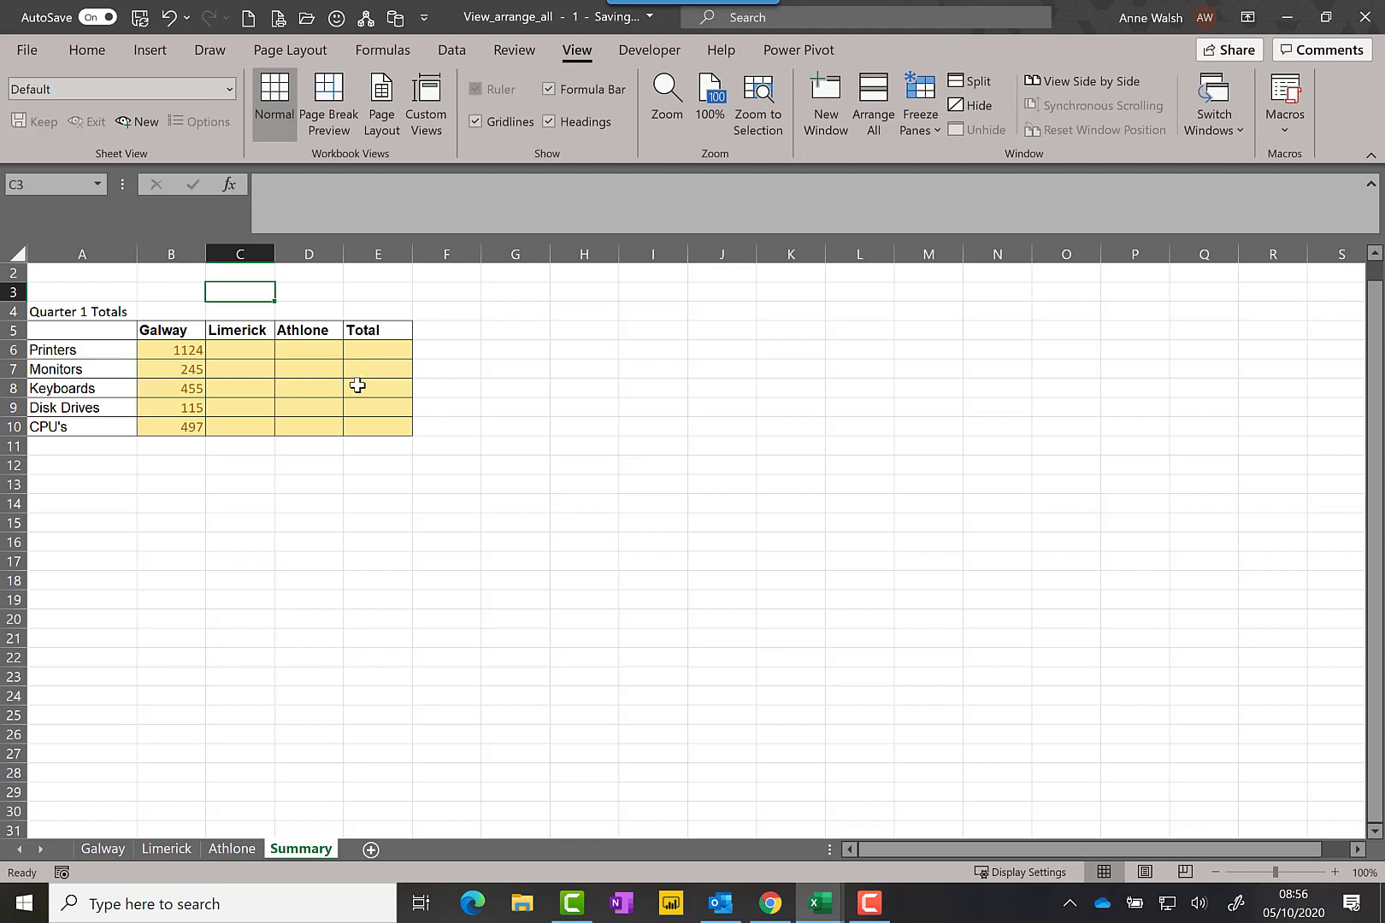
click(184, 349)
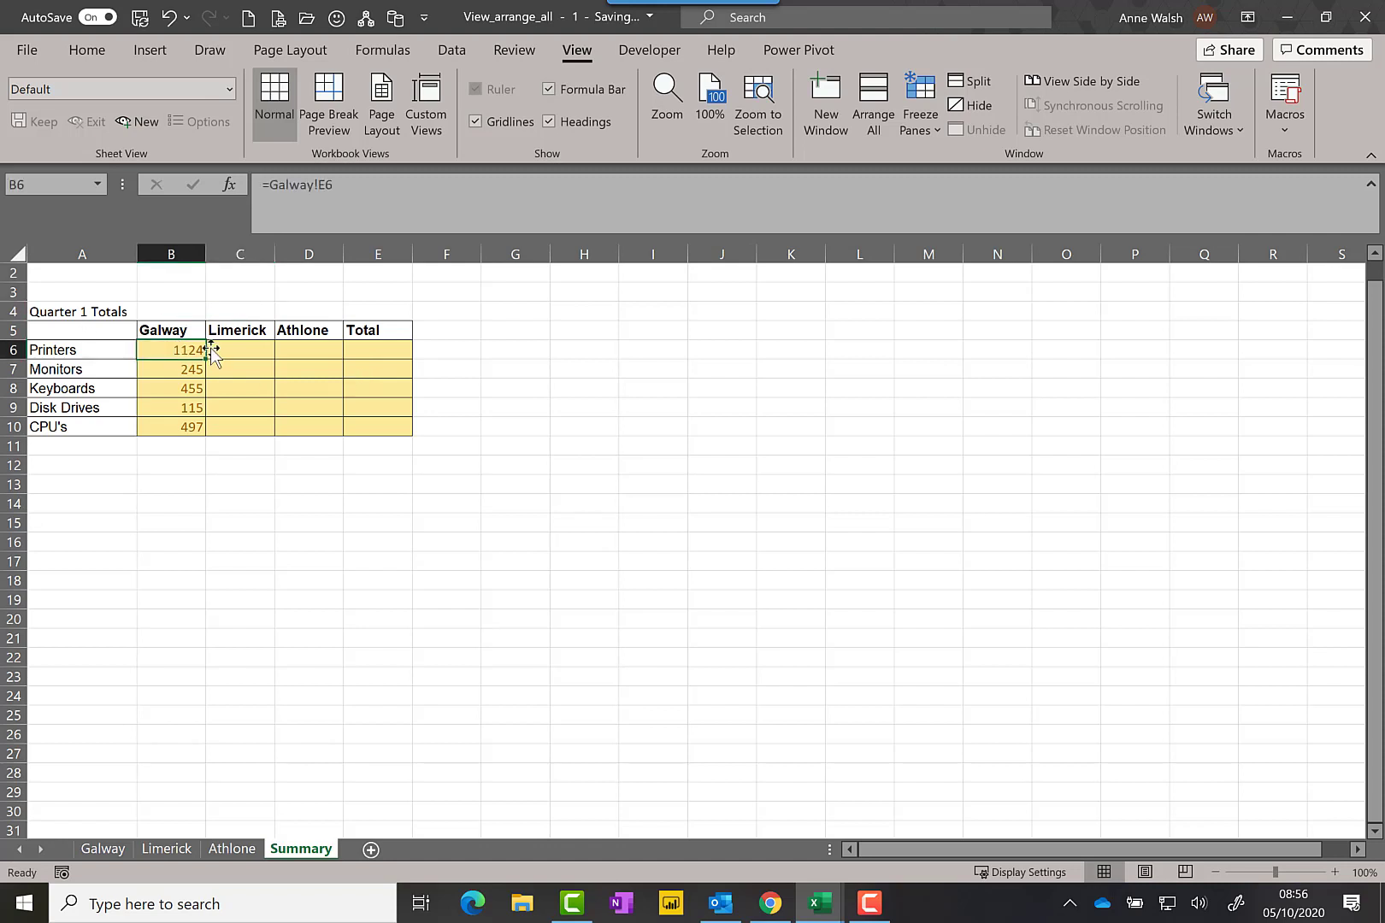
Set the March Printers figure in Galway cell D6 to 214 and return to the Summary sheet.
click(103, 848)
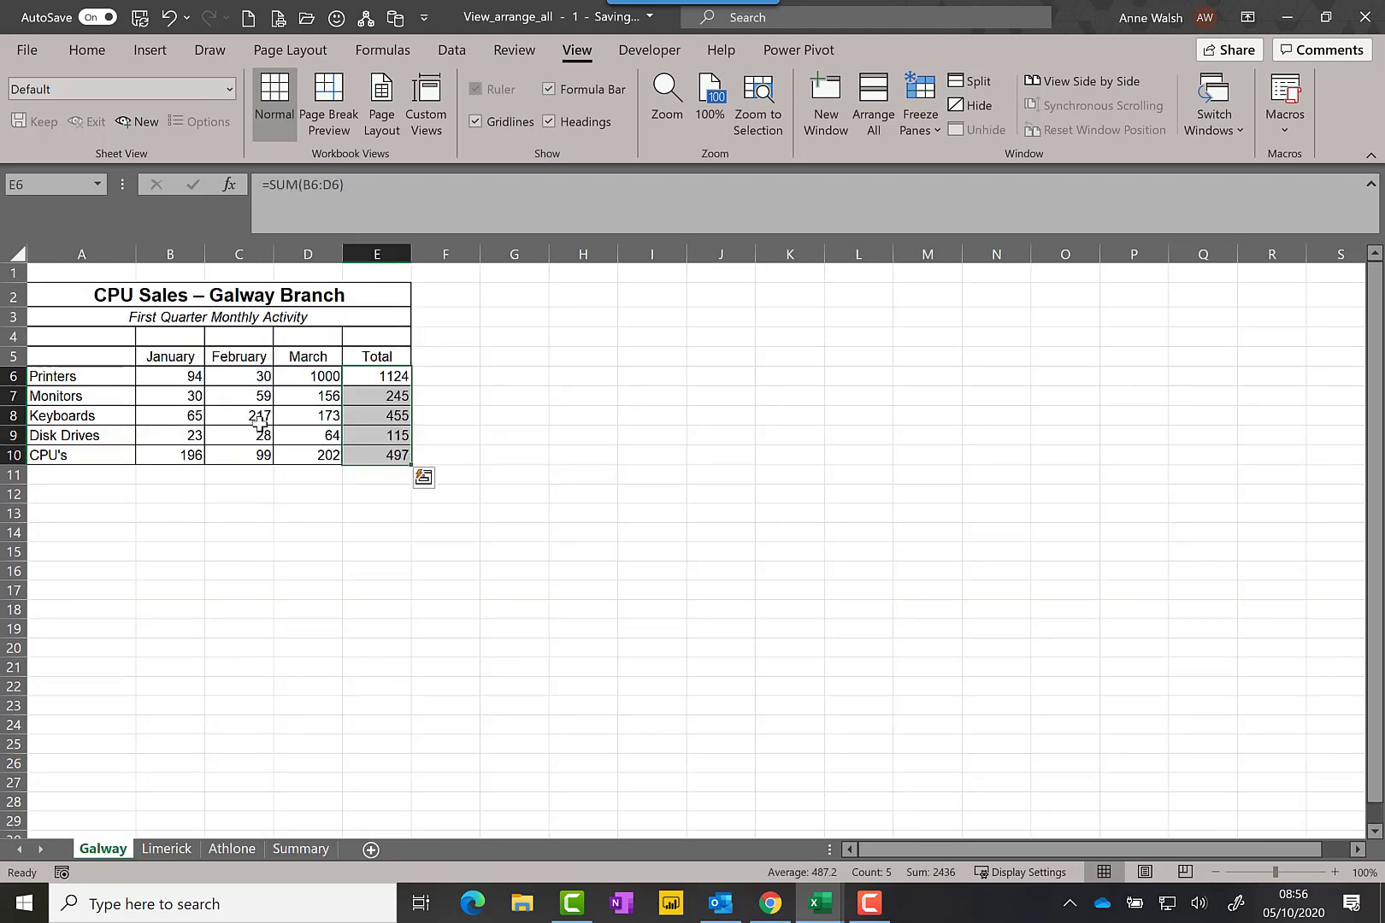
click(330, 378)
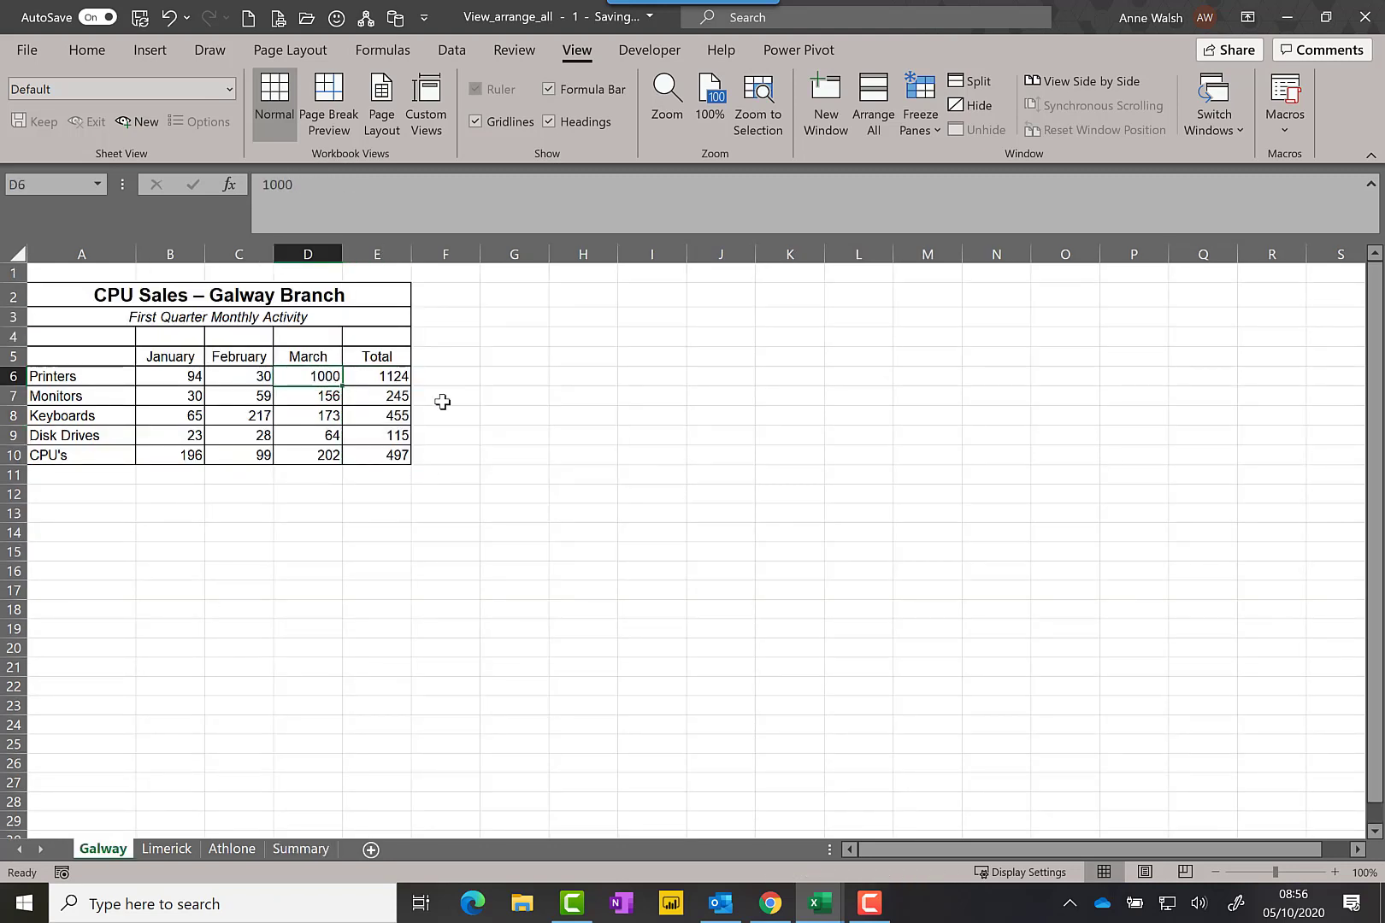
text(214)
key(Return)
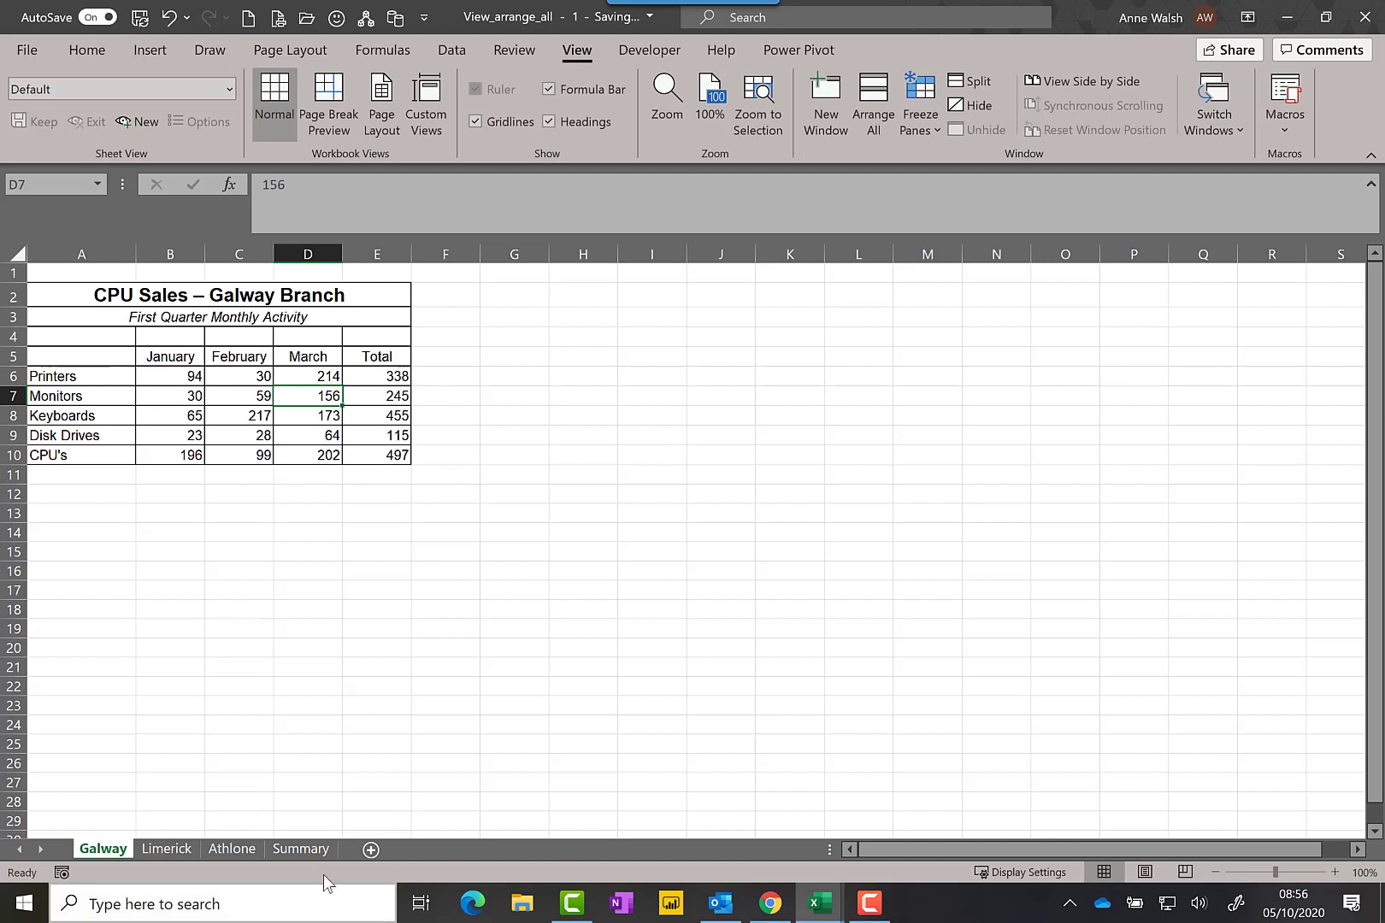
click(306, 849)
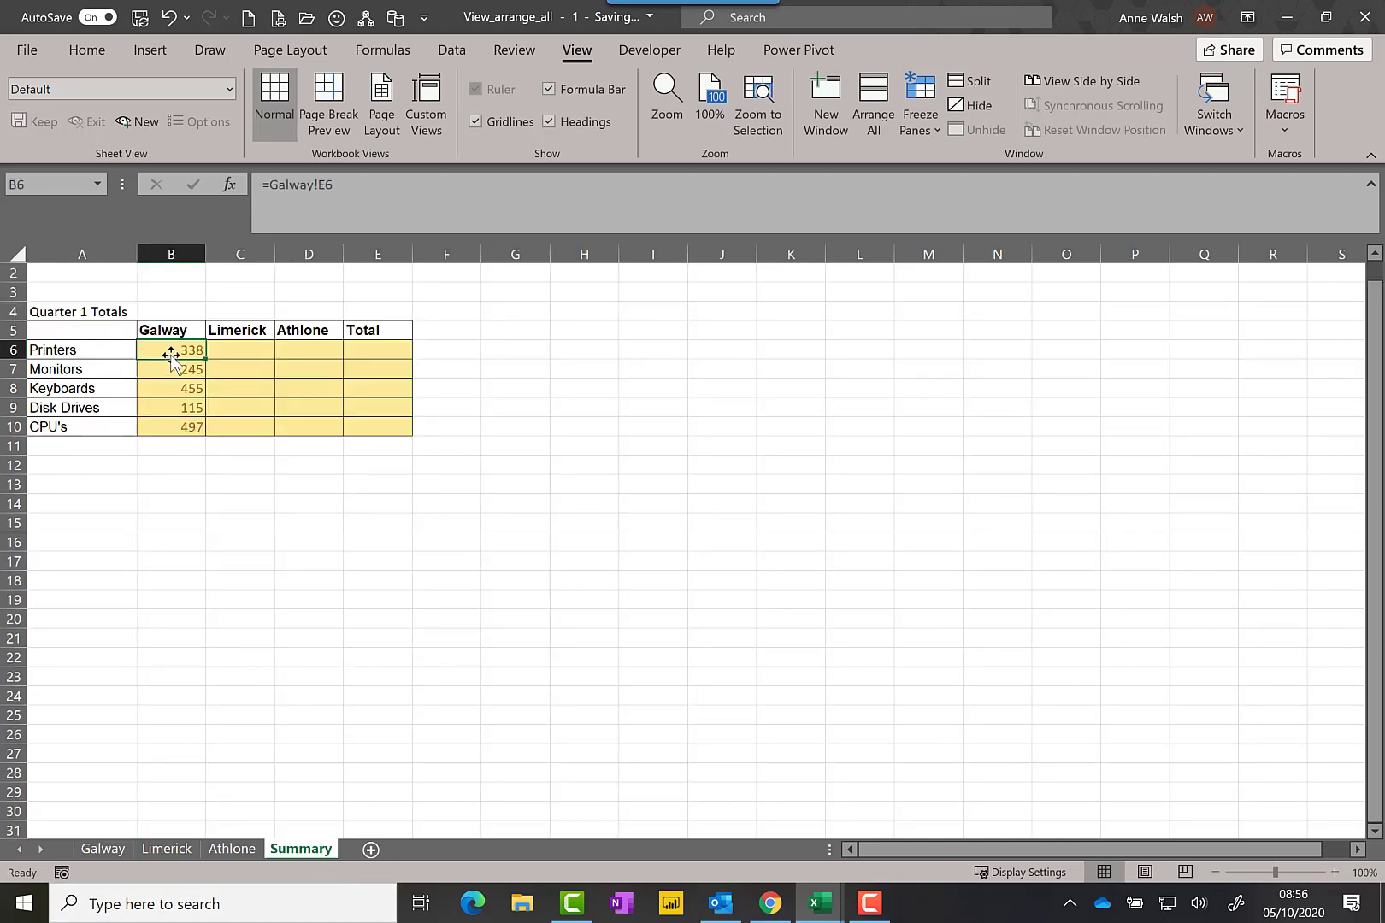